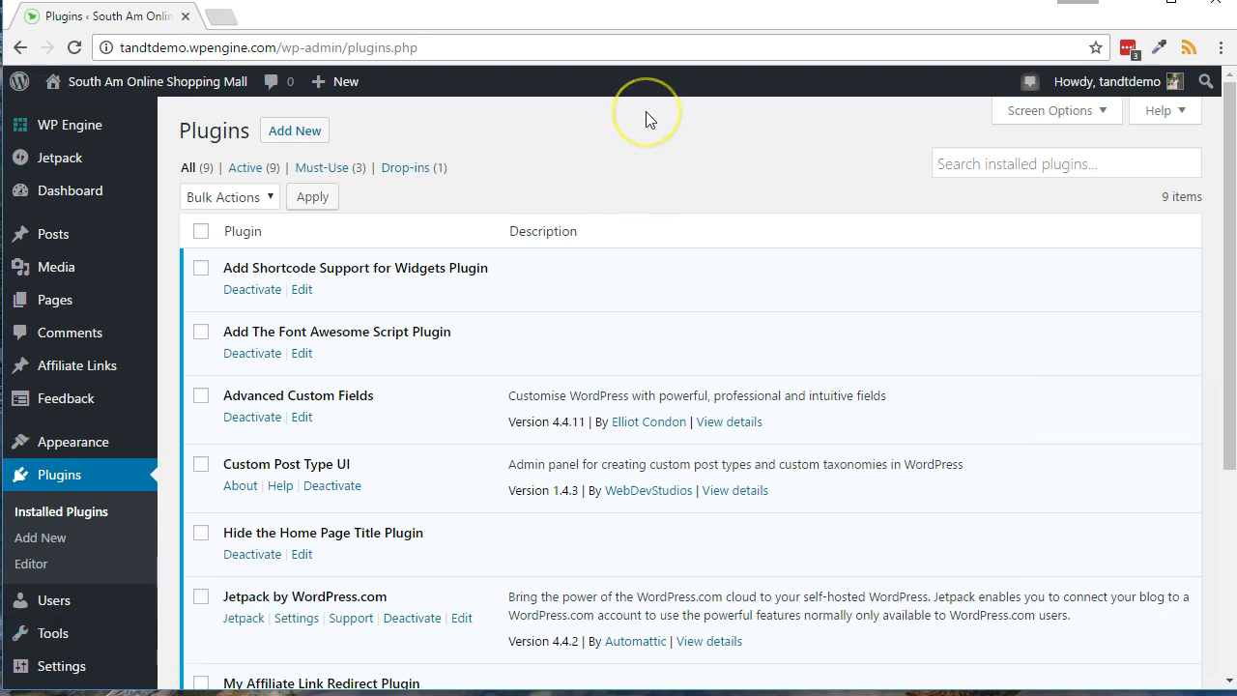
Step: Go from the installed plugins list to the Add Plugins page
{"action": "left_click", "coordinate": [48, 541]}
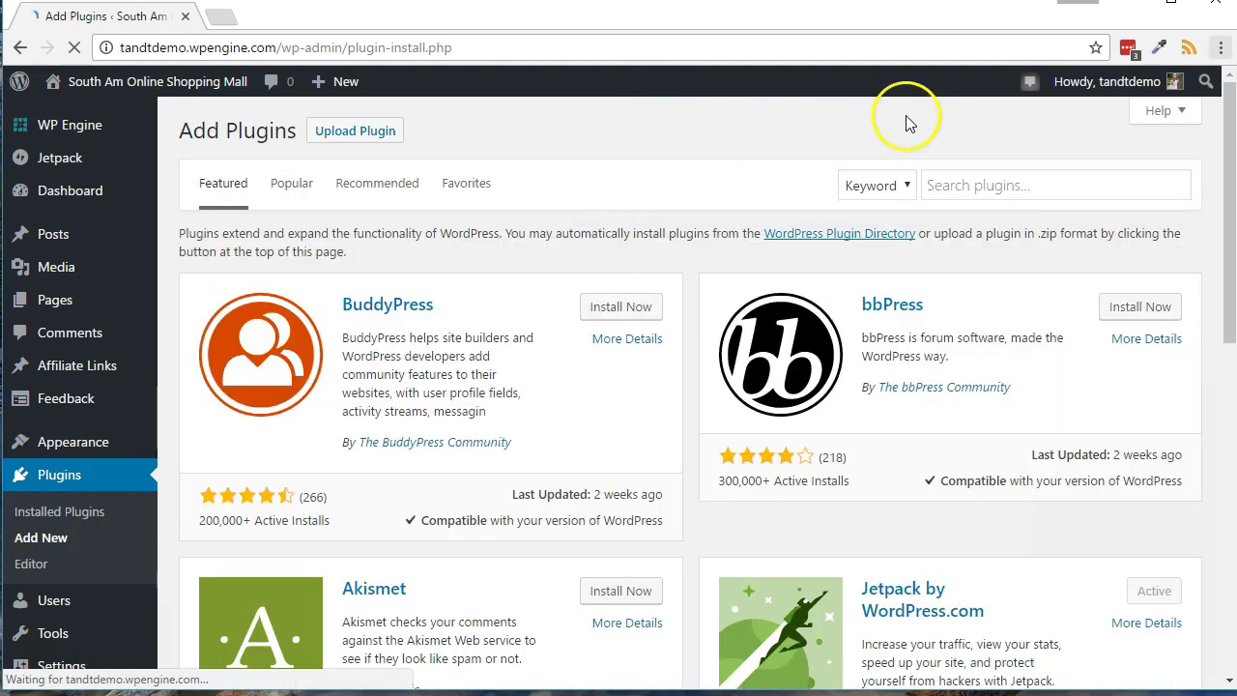
Step: Search for the PayPal for Digital Goods plugin and install it
{"action": "left_click", "coordinate": [987, 186]}
{"action": "type", "text": "PayPal for Digital Goods"}
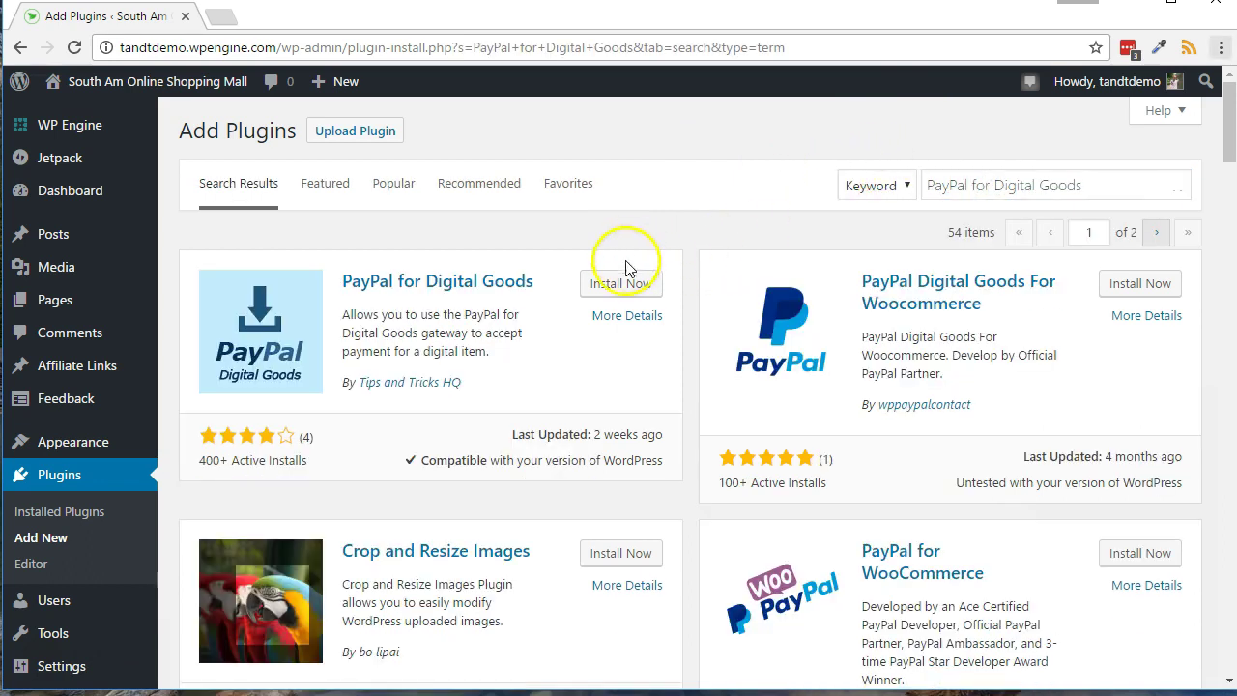
{"action": "left_click", "coordinate": [620, 283]}
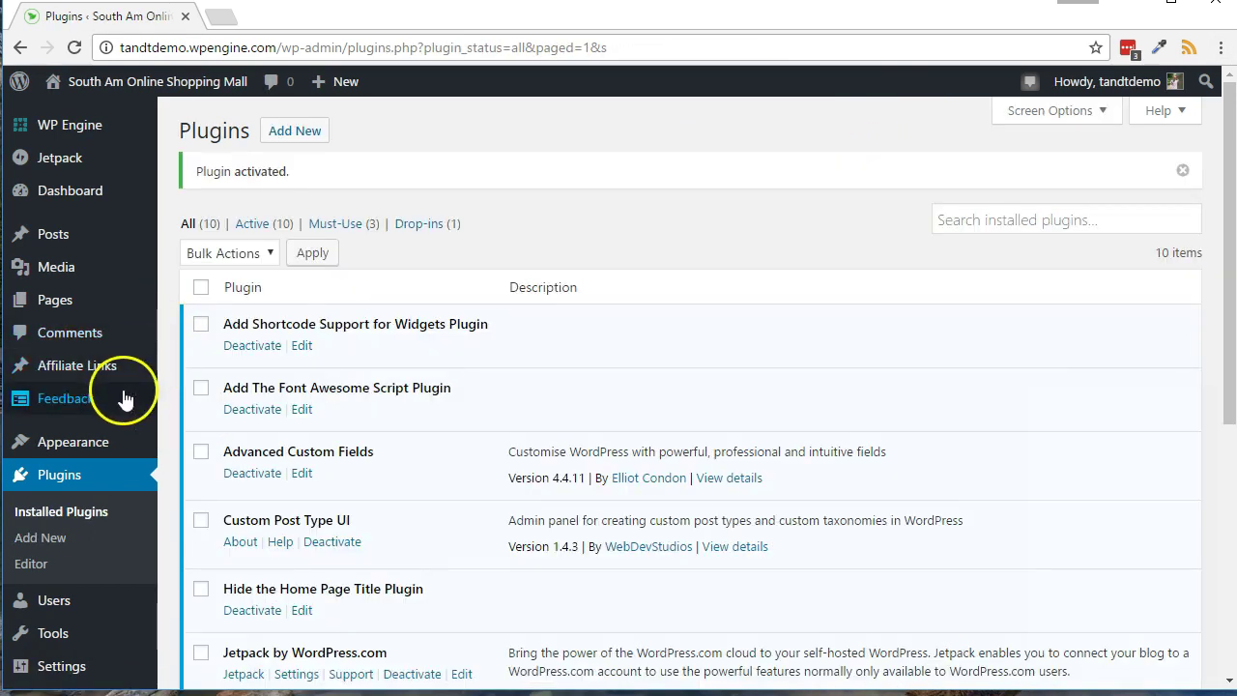
Step: Open the PayPal for Digital Goods settings page
{"action": "scroll", "coordinate": [123, 398], "scroll_direction": "down", "scroll_amount": 4}
{"action": "mouse_move", "coordinate": [102, 505]}
{"action": "left_click", "coordinate": [210, 607]}
Step: Review the USD currency, Buy Now button text, and API username, password and signature fields
{"action": "left_click_drag", "start_coordinate": [424, 400], "coordinate": [413, 397]}
{"action": "left_click_drag", "start_coordinate": [461, 475], "coordinate": [328, 452]}
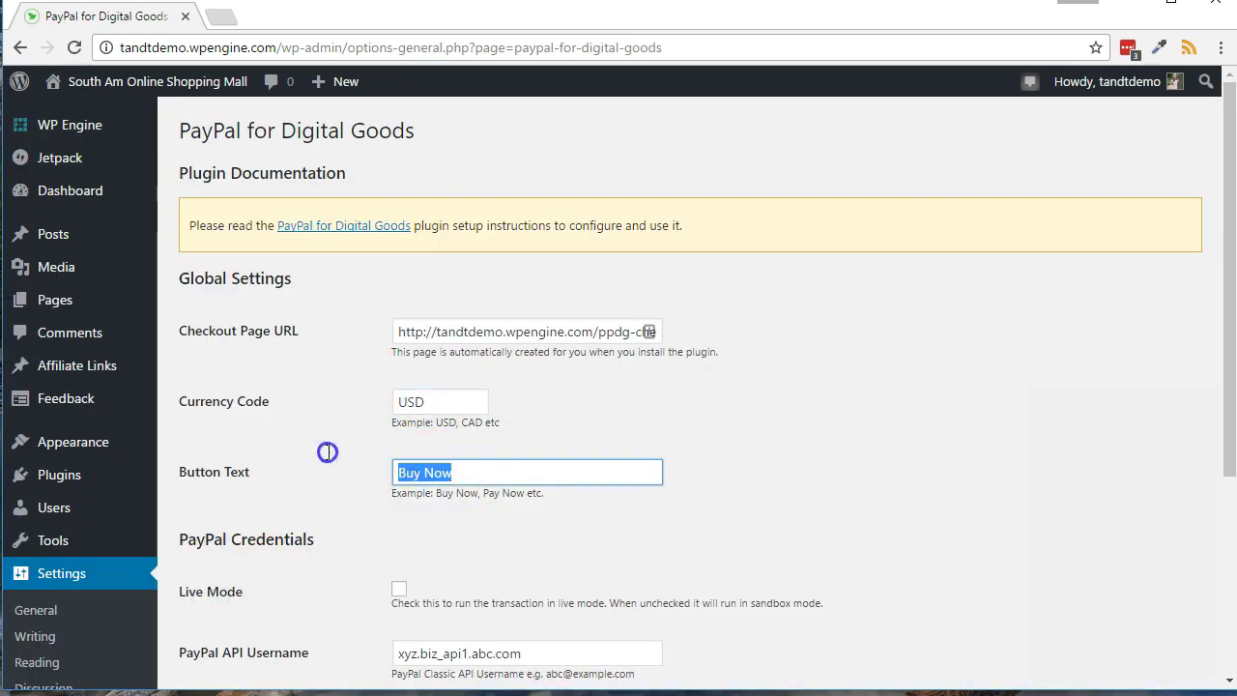
{"action": "scroll", "coordinate": [319, 454], "scroll_direction": "down", "scroll_amount": 3}
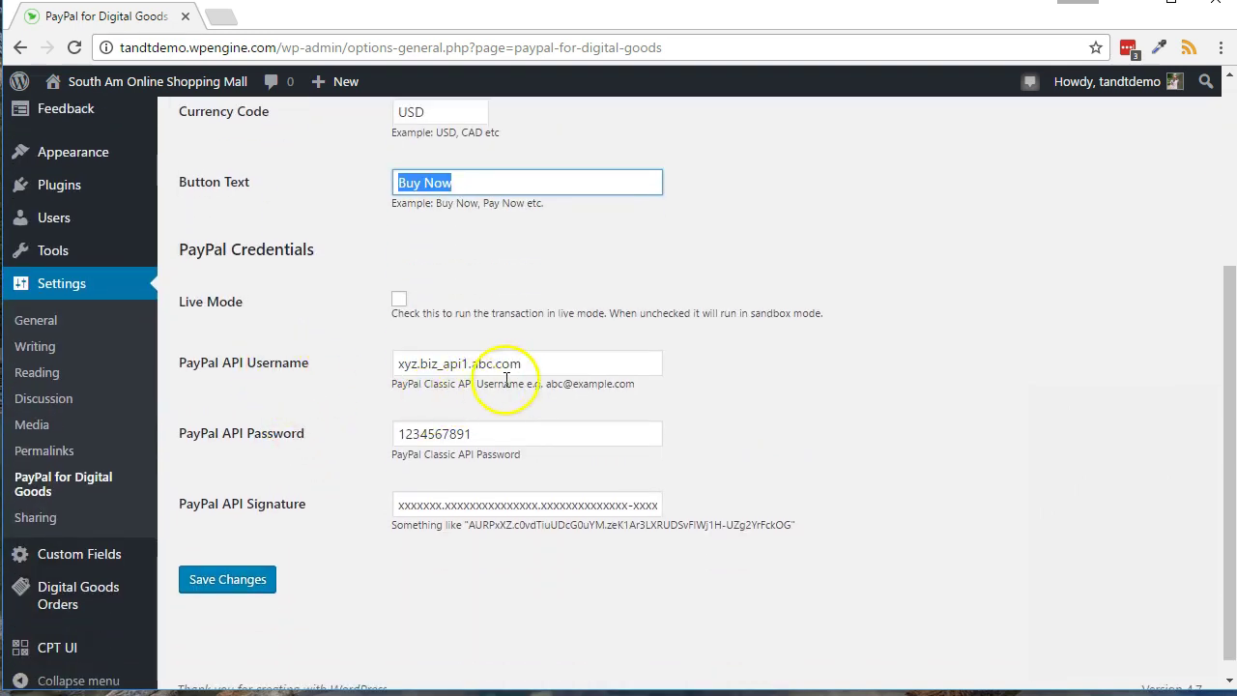
{"action": "left_click_drag", "start_coordinate": [535, 363], "coordinate": [346, 335]}
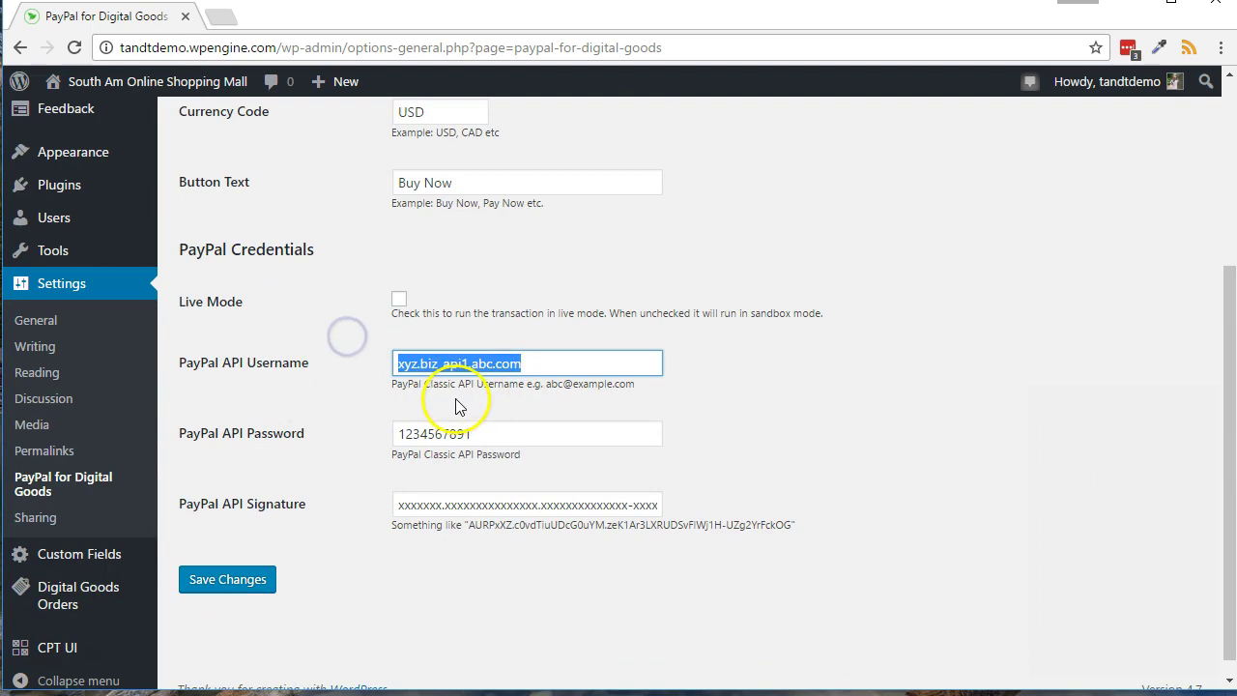
{"action": "left_click_drag", "start_coordinate": [511, 432], "coordinate": [353, 422]}
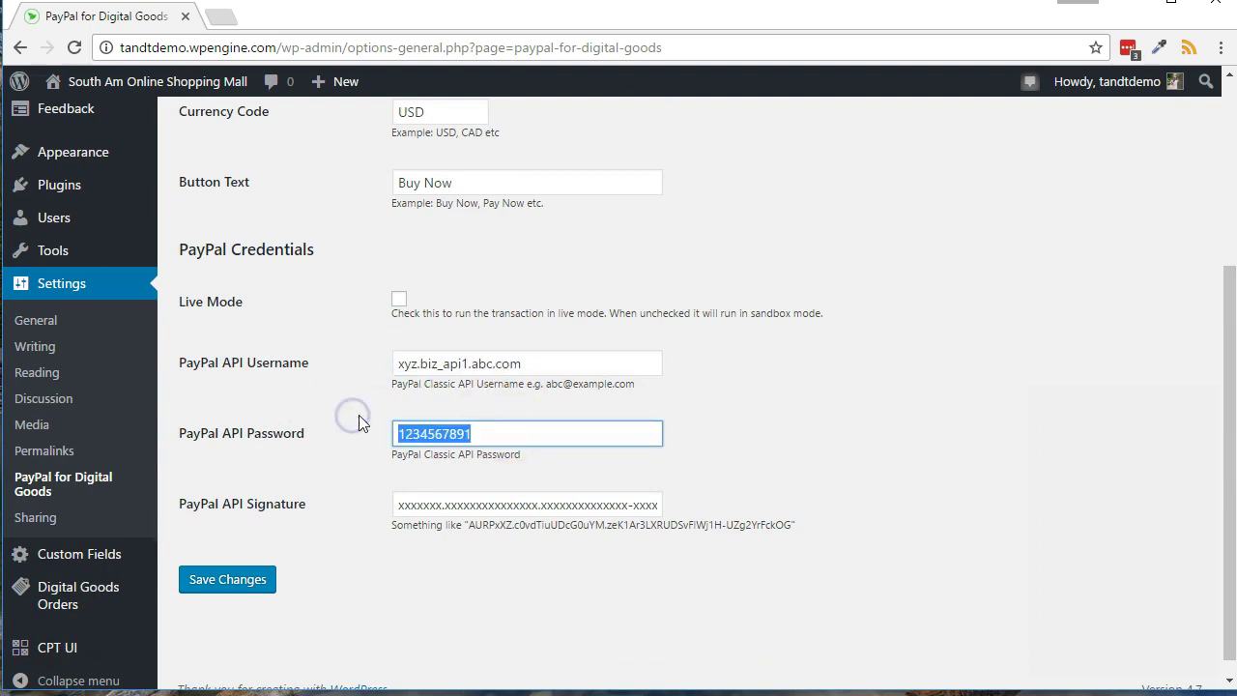
{"action": "left_click", "coordinate": [417, 504]}
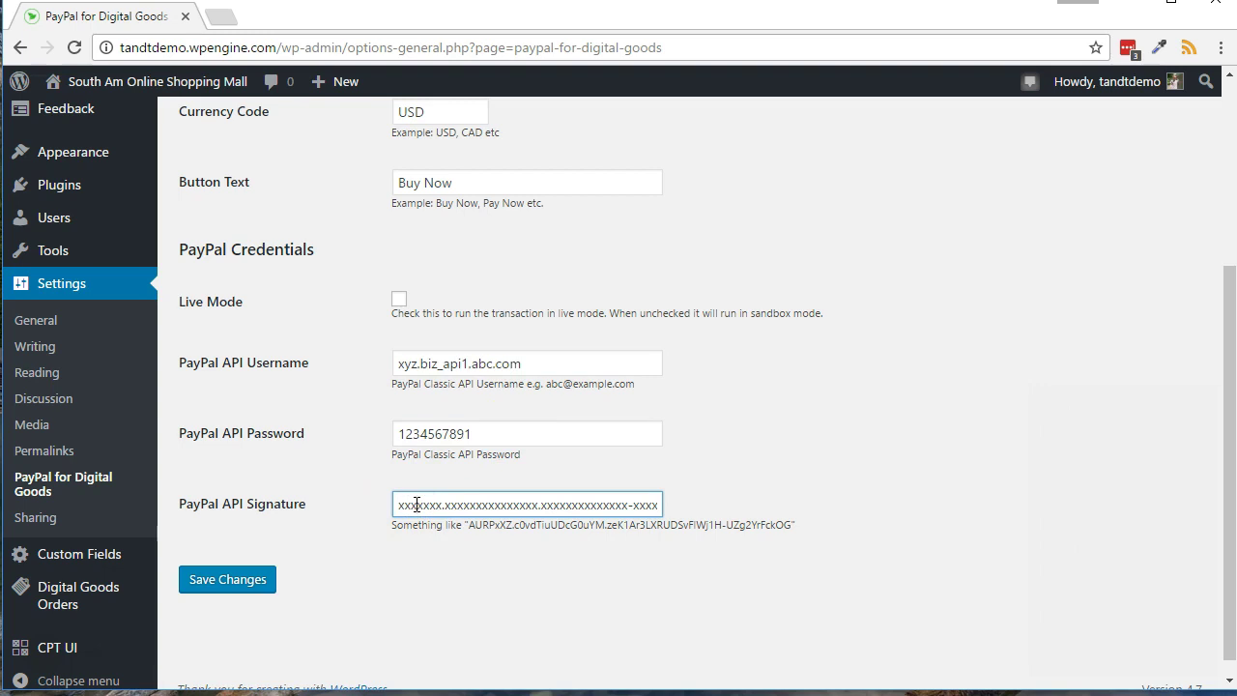
Step: Save the settings in sandbox mode, then place the caret below the Christmas Photography Prints paragraph
{"action": "left_click", "coordinate": [398, 301]}
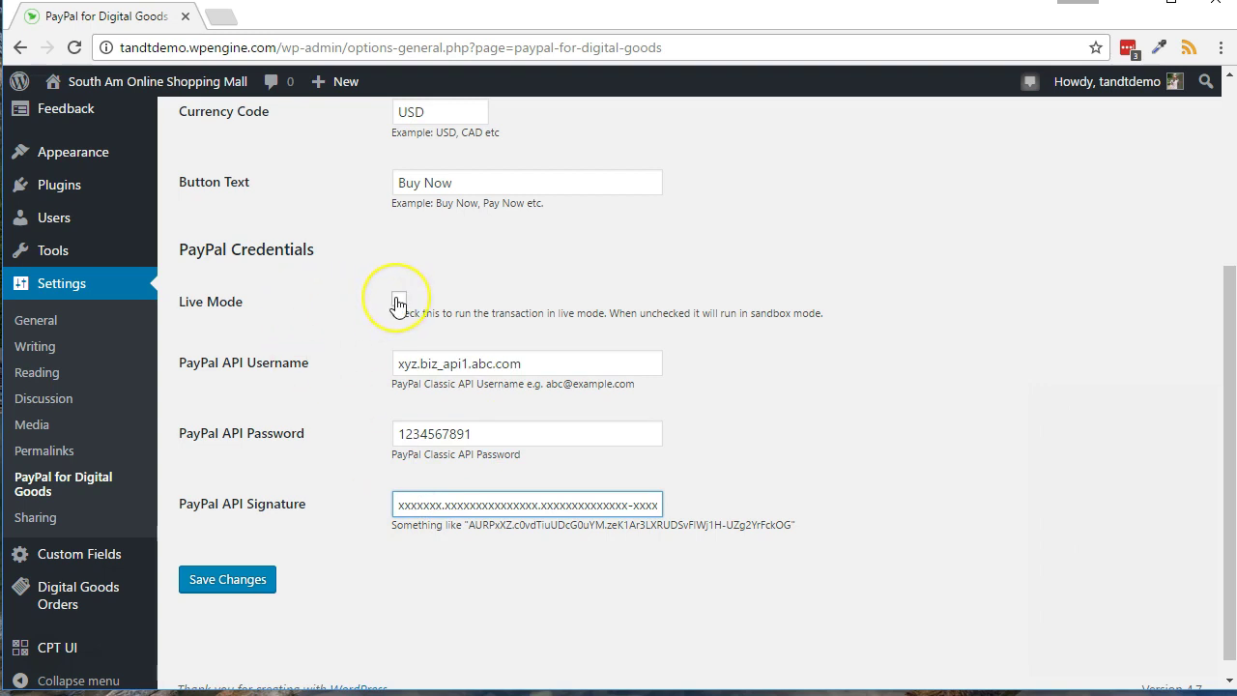
{"action": "left_click", "coordinate": [232, 598]}
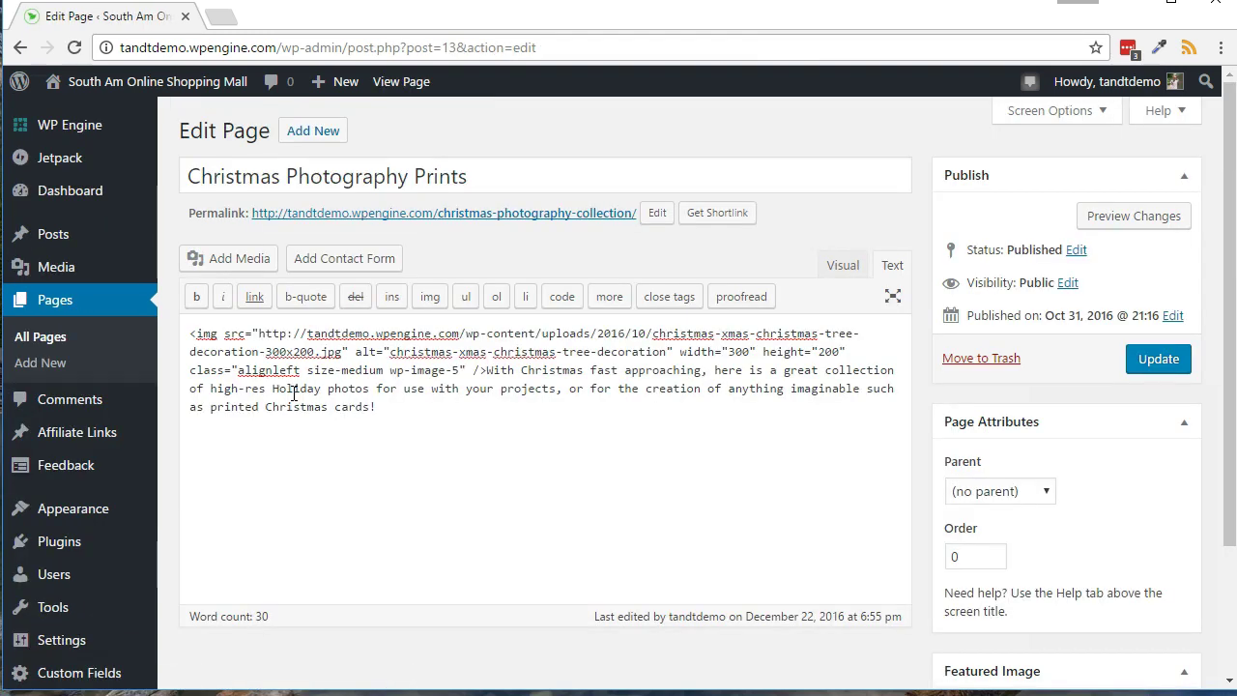
{"action": "left_click", "coordinate": [276, 459]}
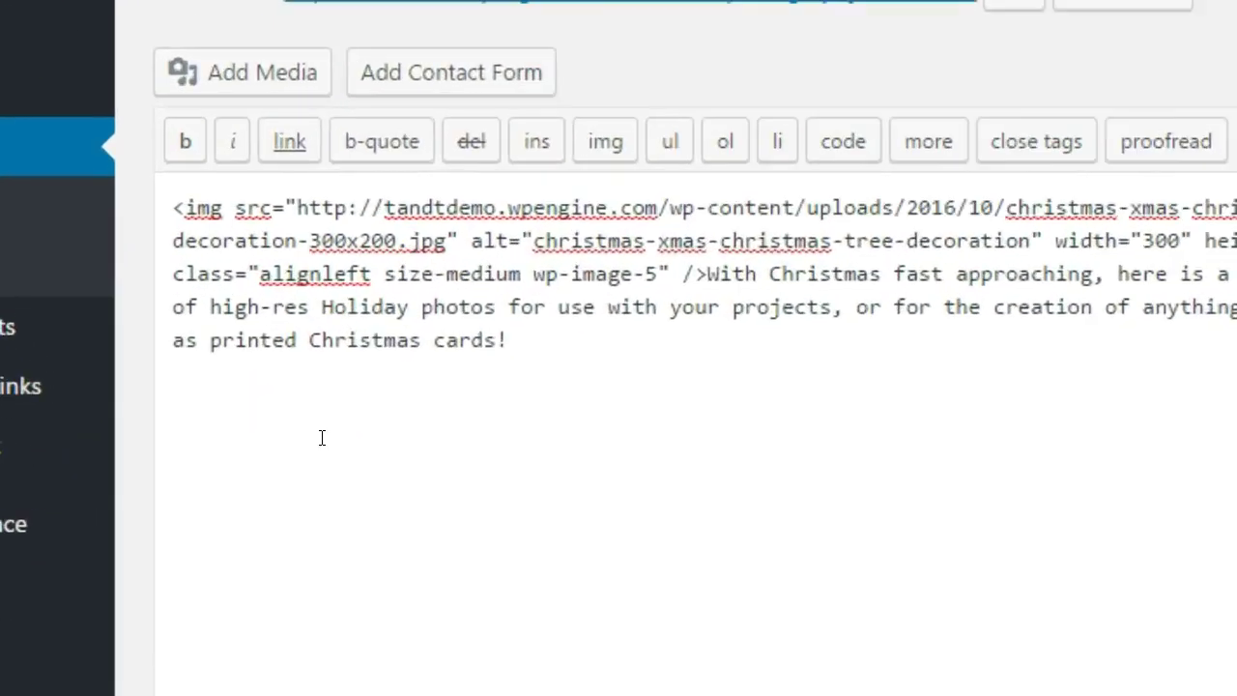
Step: Paste the [paypal_for_digital_goods] shortcode and inspect its name, price and url settings
{"action": "key", "text": "ctrl+v"}
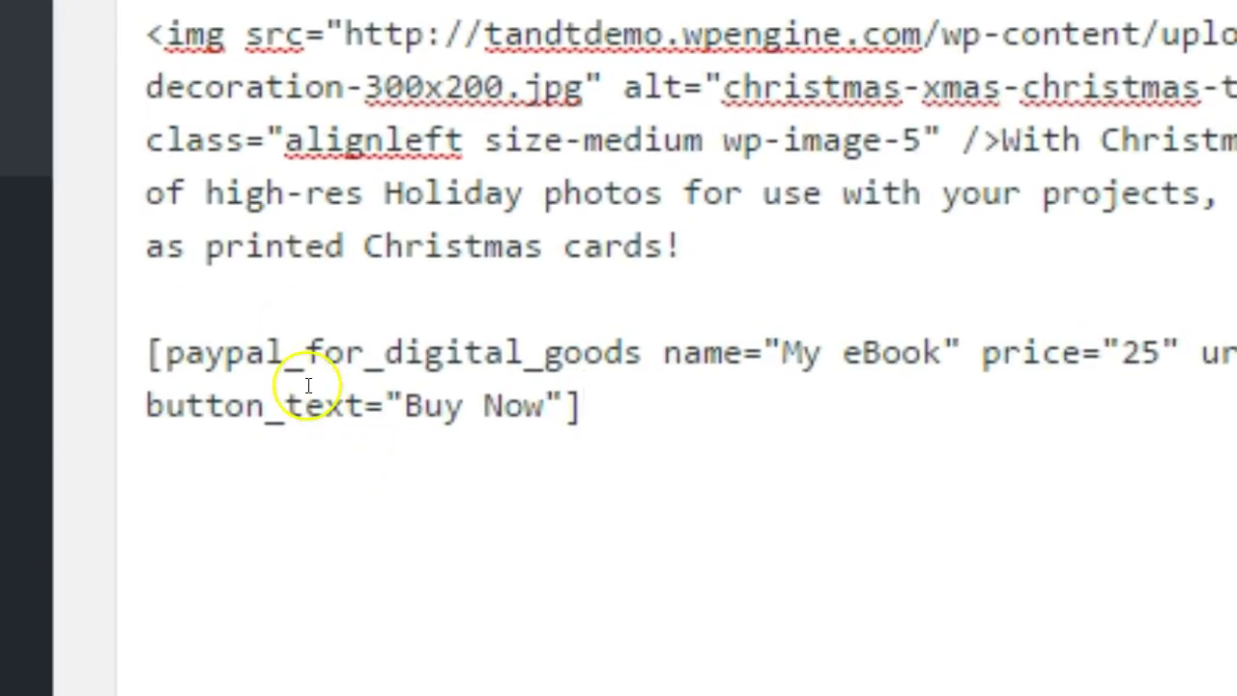
{"action": "left_click_drag", "start_coordinate": [152, 338], "coordinate": [669, 344]}
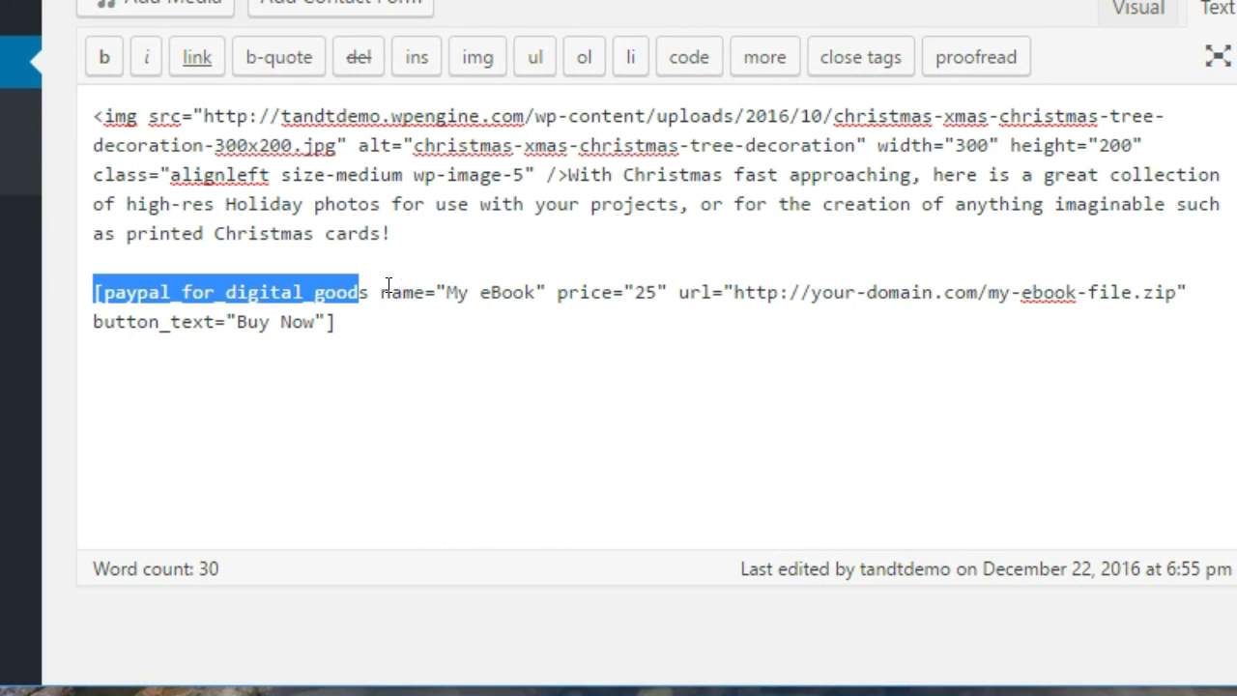
{"action": "left_click_drag", "start_coordinate": [379, 292], "coordinate": [322, 317]}
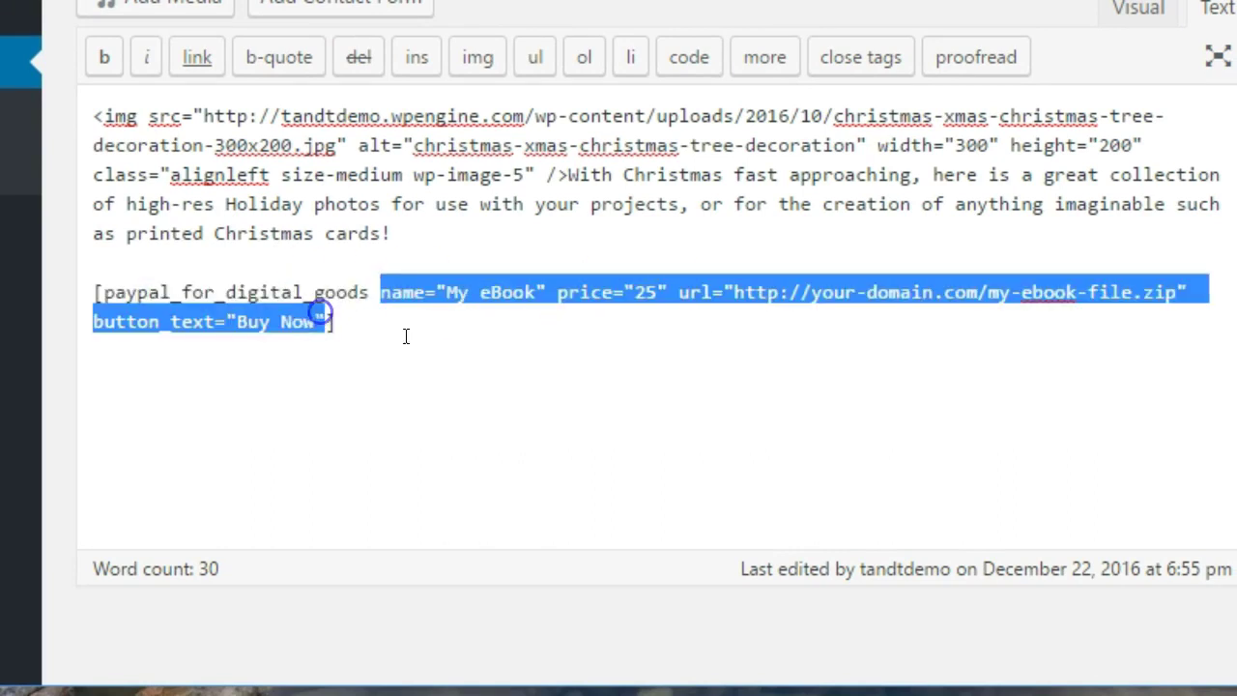
{"action": "left_click", "coordinate": [495, 344]}
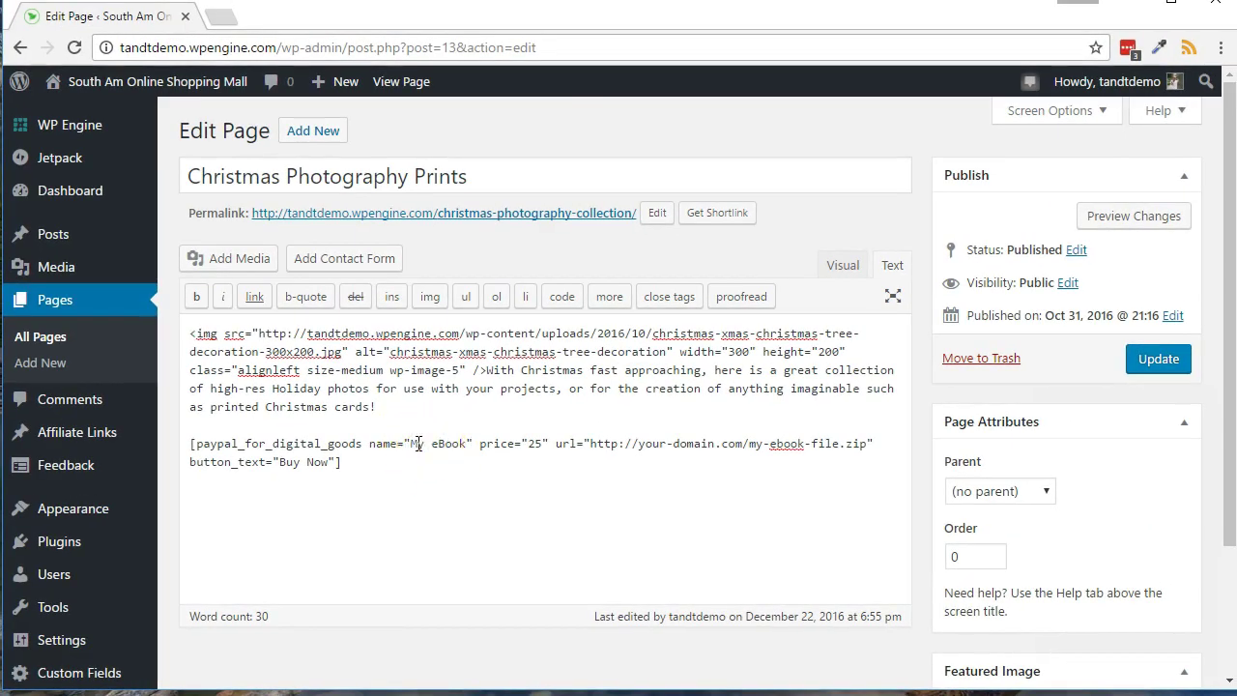
Step: Replace 'My eBook' in the shortcode name with 'Christmas Photography Prints' and view the page
{"action": "key", "text": "BackSpace"}
{"action": "left_click_drag", "start_coordinate": [188, 176], "coordinate": [452, 182]}
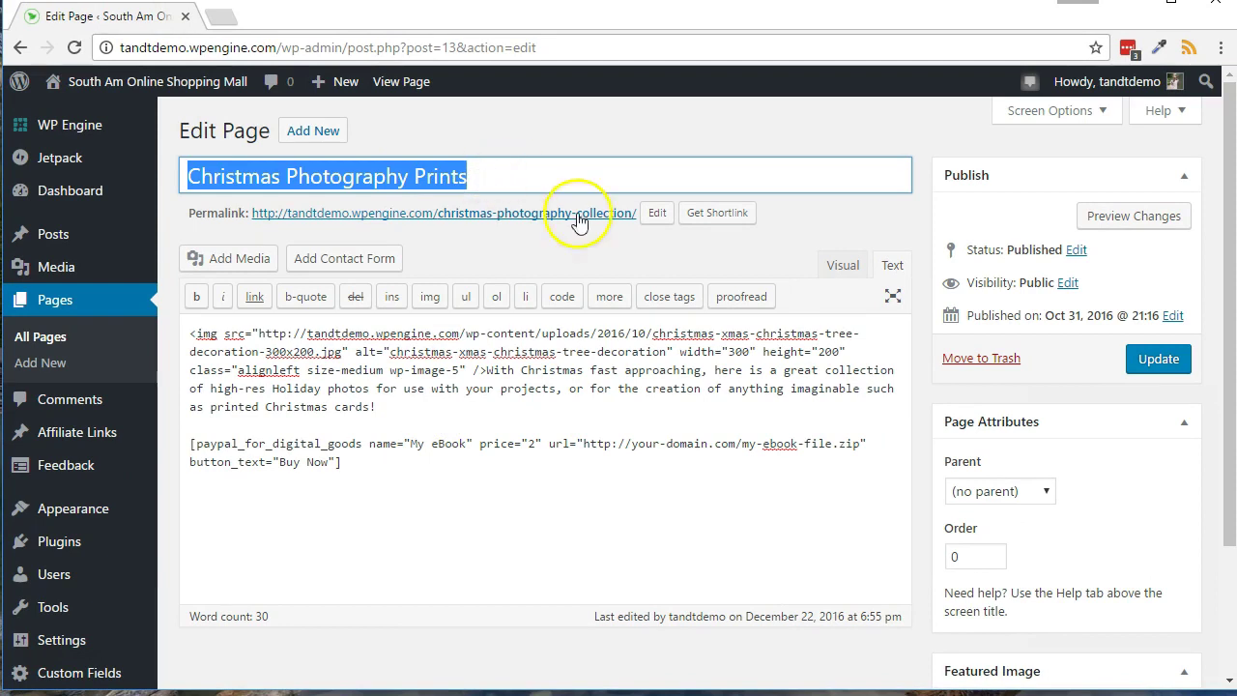
{"action": "key", "text": "ctrl+c"}
{"action": "left_click_drag", "start_coordinate": [411, 443], "coordinate": [469, 443]}
{"action": "key", "text": "ctrl+v"}
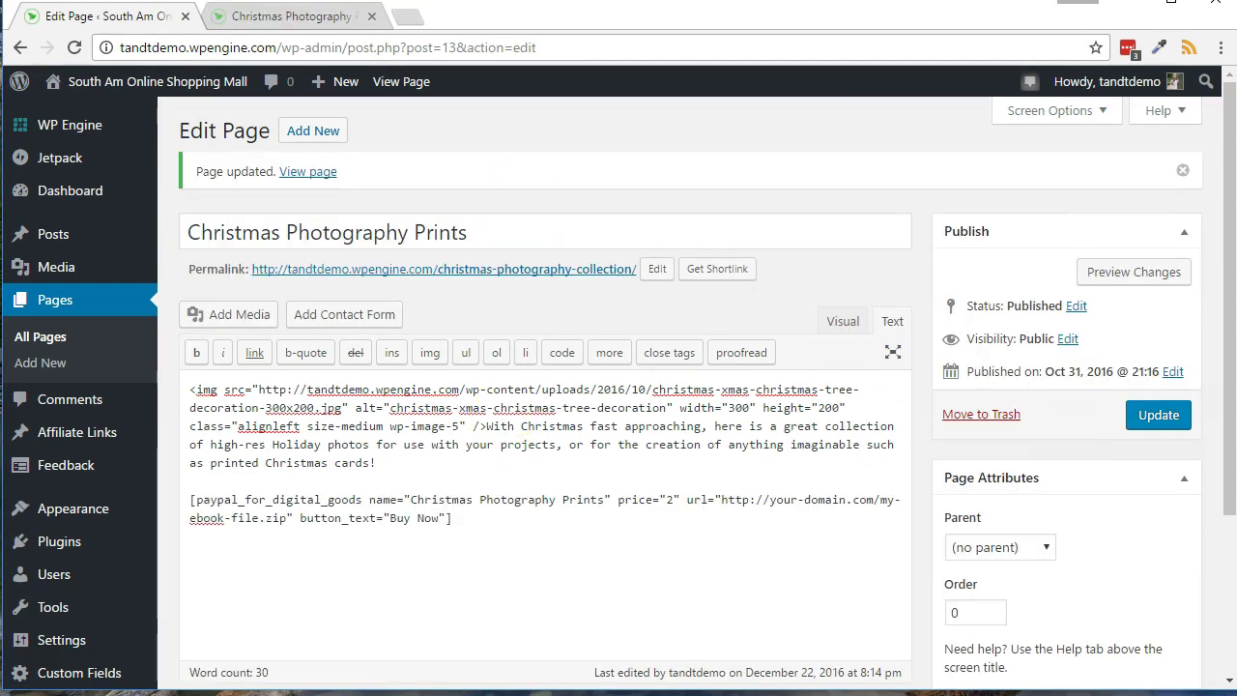
{"action": "left_click", "coordinate": [401, 81]}
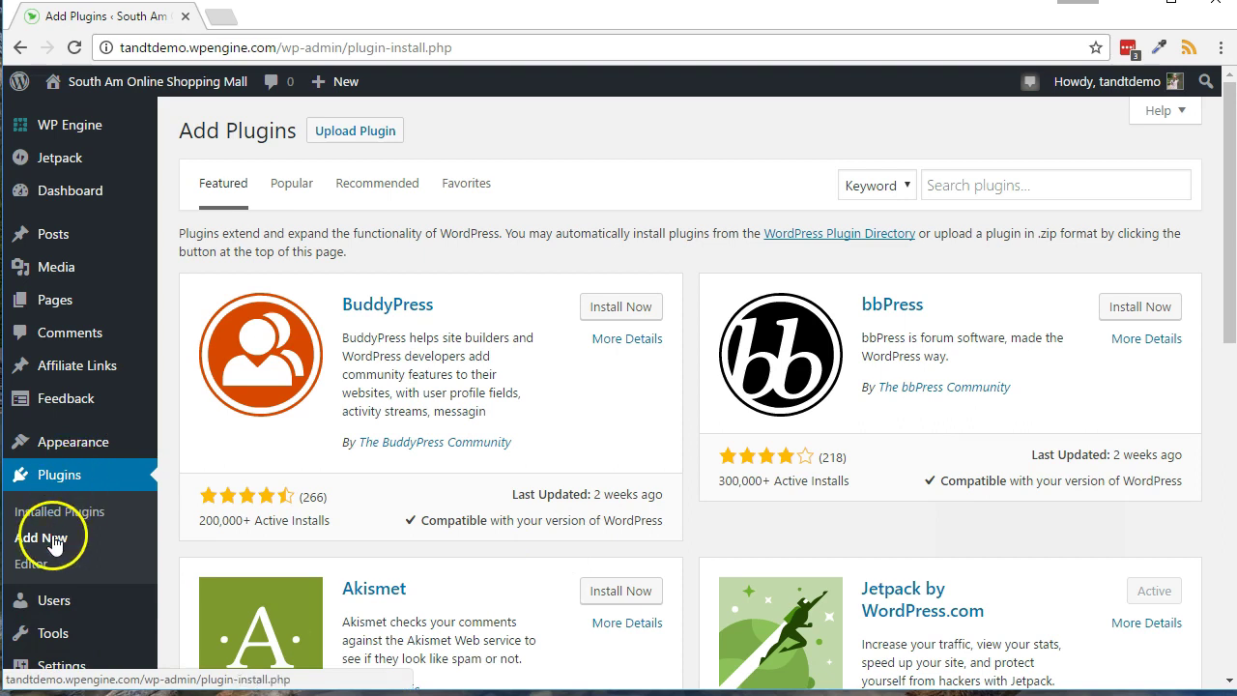
Step: Search for the PayPal Donations plugin, install it and activate it
{"action": "left_click", "coordinate": [925, 174]}
{"action": "key", "text": "ctrl+v"}
{"action": "left_click", "coordinate": [640, 283]}
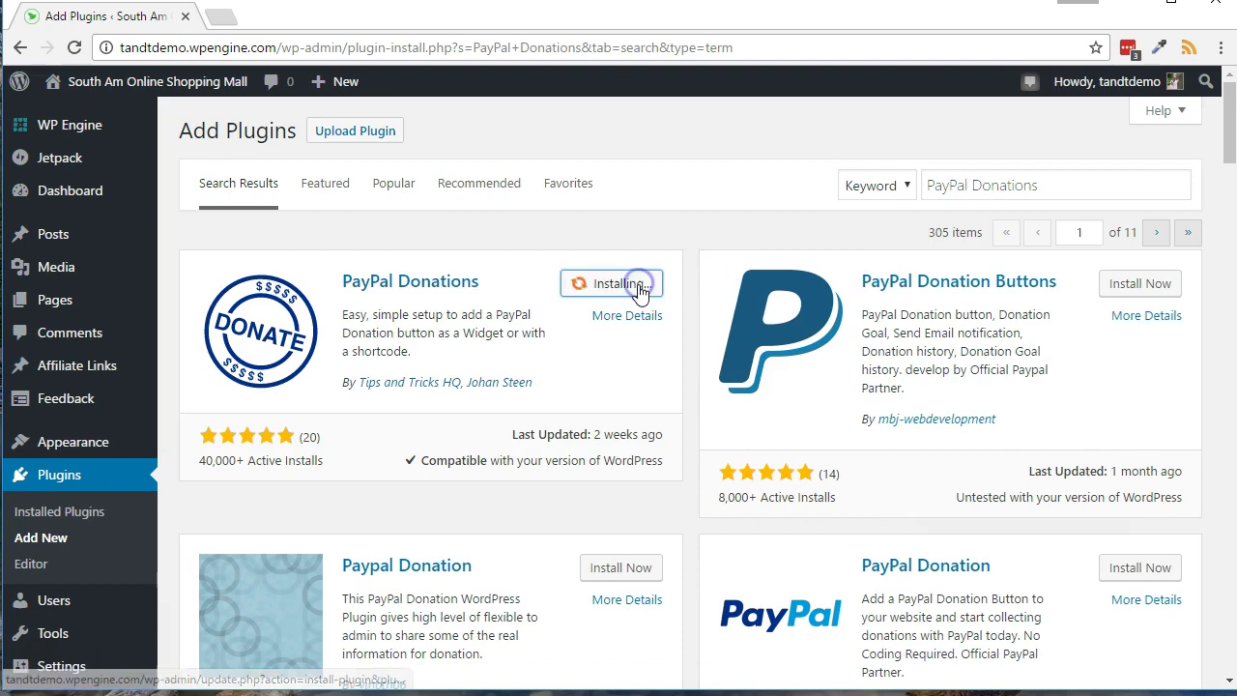
{"action": "left_click", "coordinate": [616, 283]}
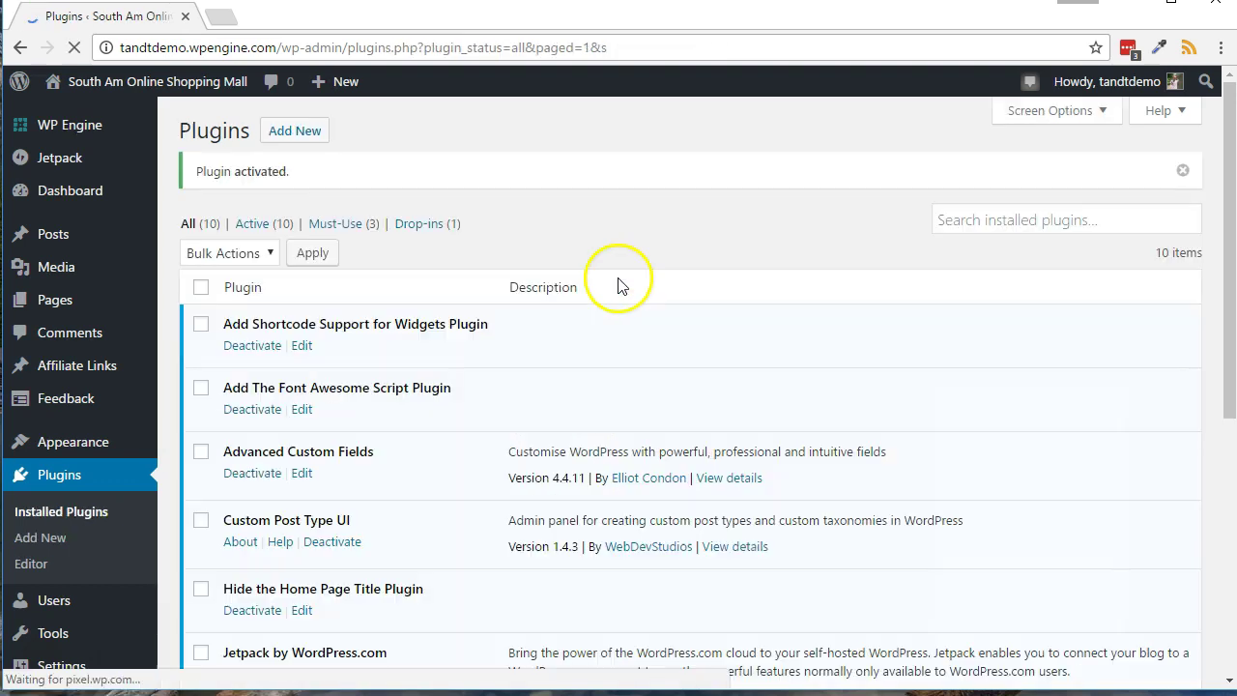
Step: Open the PayPal Donations settings page
{"action": "scroll", "coordinate": [274, 361], "scroll_direction": "down", "scroll_amount": 2}
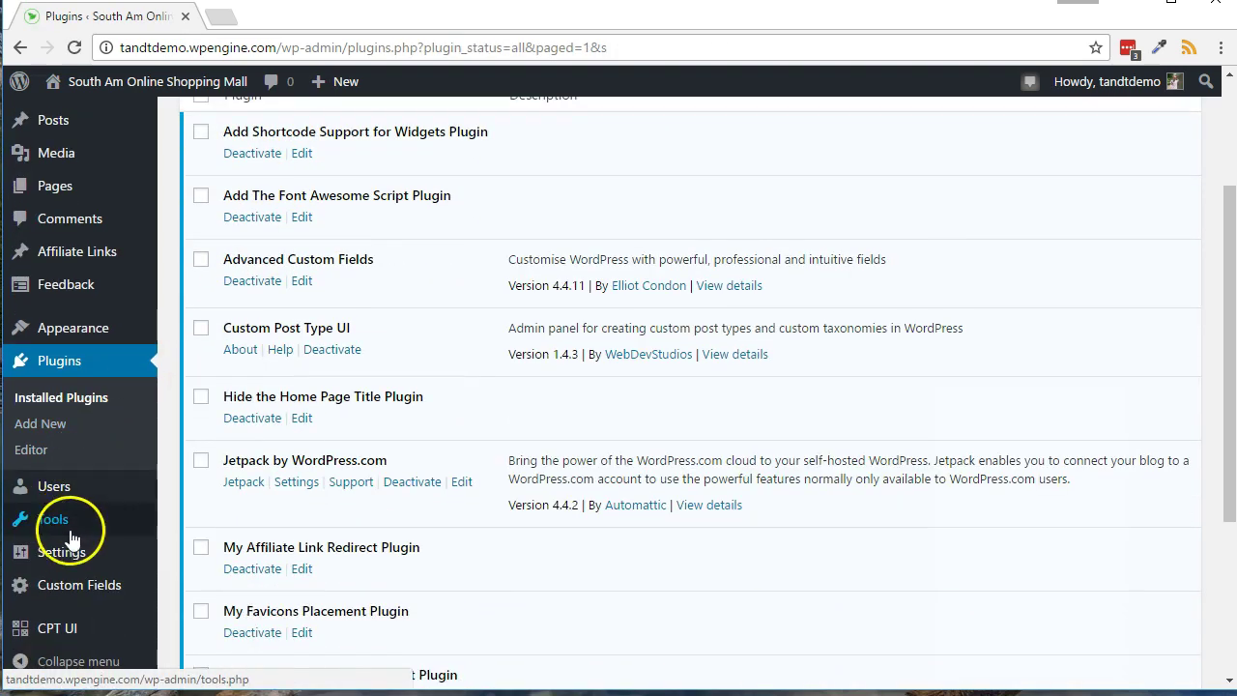
{"action": "mouse_move", "coordinate": [75, 559]}
{"action": "left_click", "coordinate": [218, 607]}
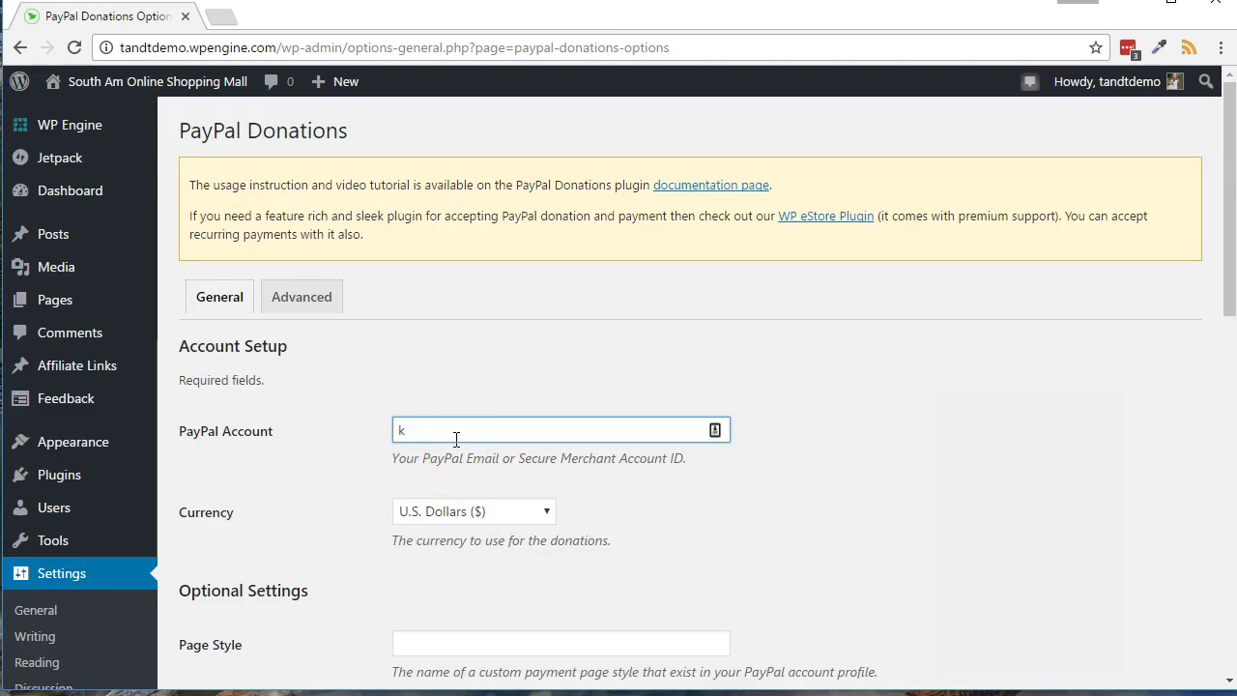
Step: Enter the PayPal account e-mail in the PayPal Donations settings
{"action": "type", "text": "k@"}
{"action": "scroll", "coordinate": [367, 478], "scroll_direction": "down", "scroll_amount": 2}
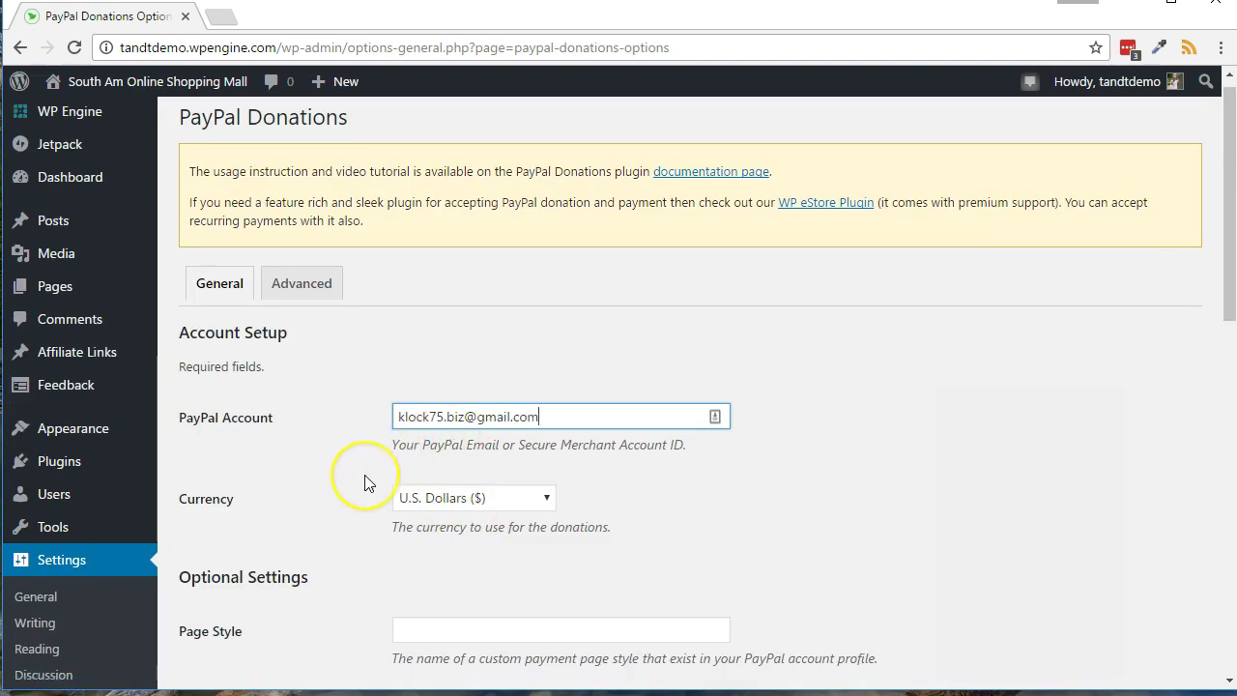
{"action": "scroll", "coordinate": [365, 483], "scroll_direction": "down", "scroll_amount": 5}
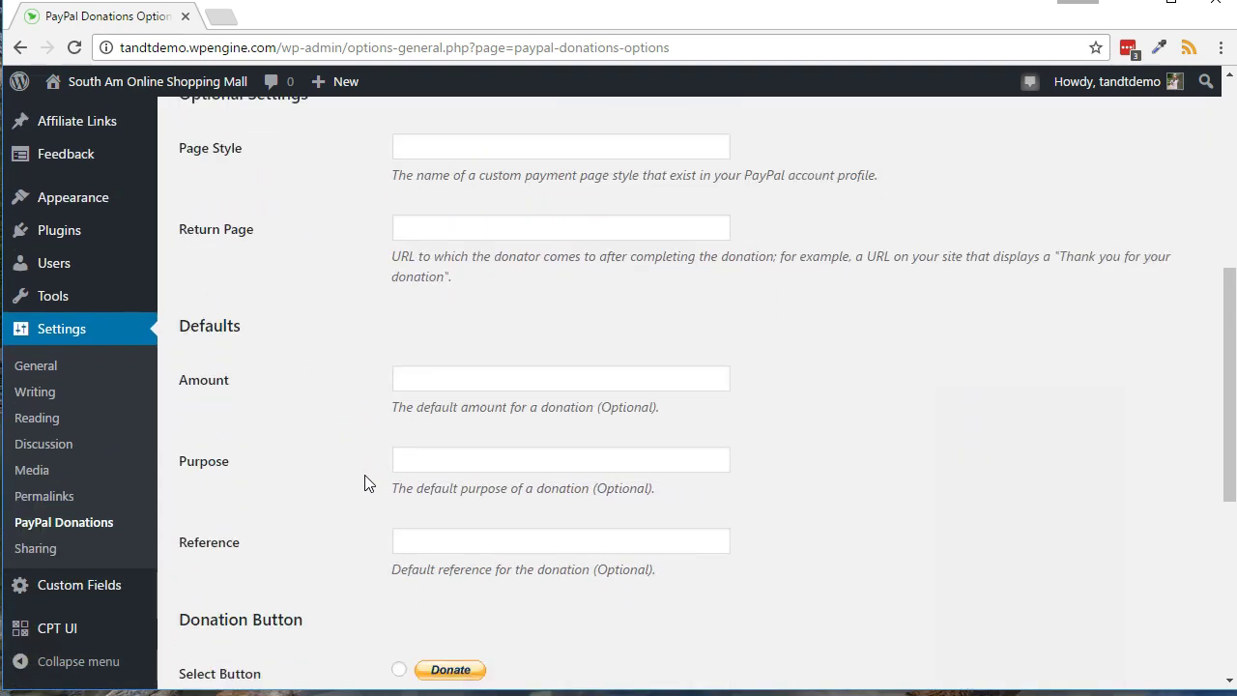
{"action": "scroll", "coordinate": [323, 414], "scroll_direction": "down", "scroll_amount": 1}
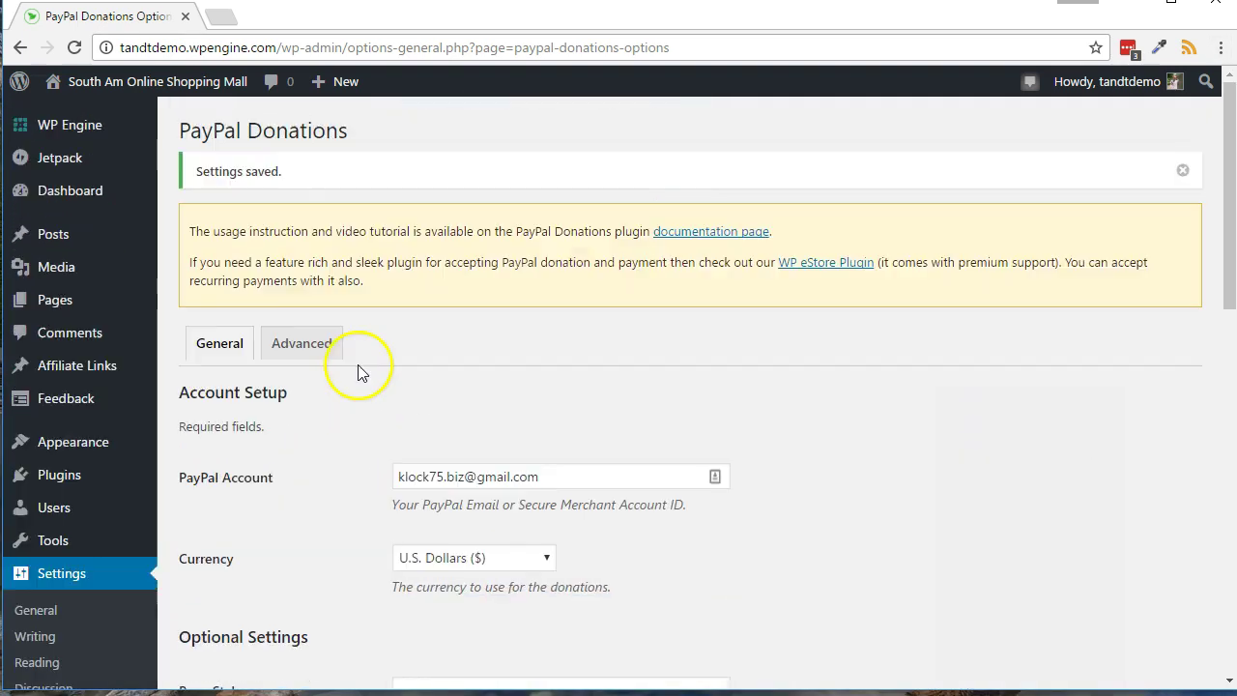
Step: Open the Widgets section of the site Customizer
{"action": "mouse_move", "coordinate": [67, 447]}
{"action": "left_click", "coordinate": [228, 472]}
{"action": "left_click", "coordinate": [228, 477]}
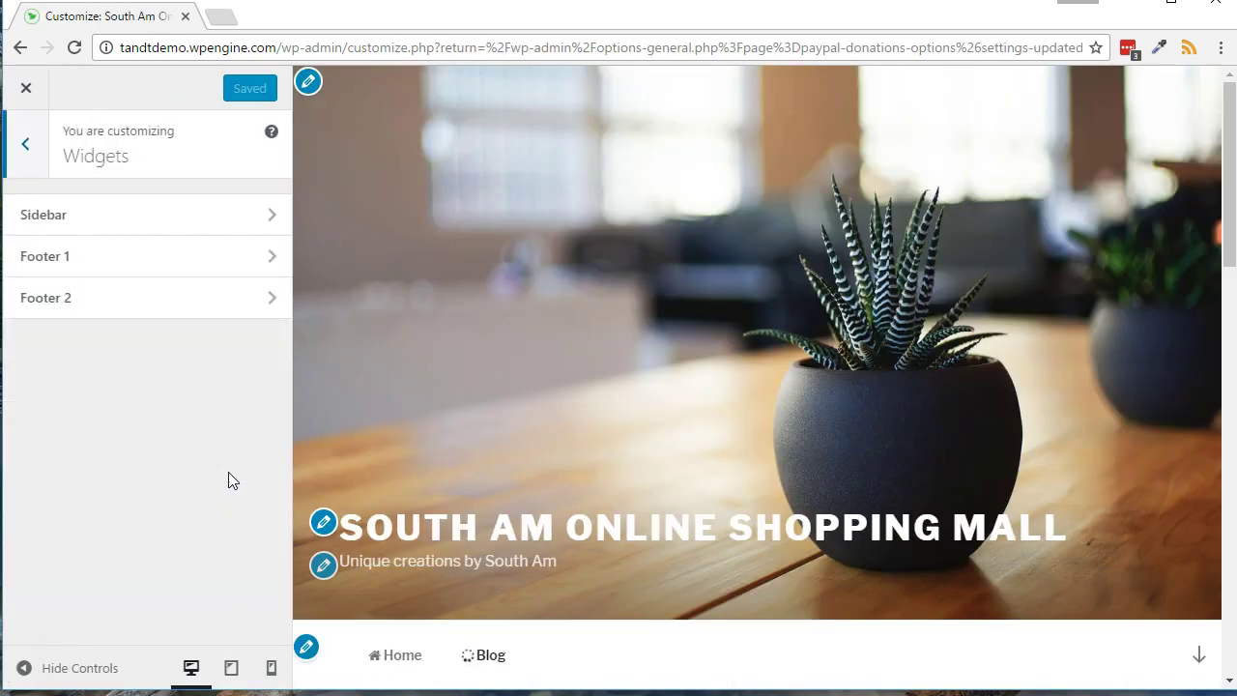
Step: Add a PayPal Donations widget to the Sidebar area and preview the Blog page
{"action": "left_click", "coordinate": [149, 226]}
{"action": "left_click", "coordinate": [198, 305]}
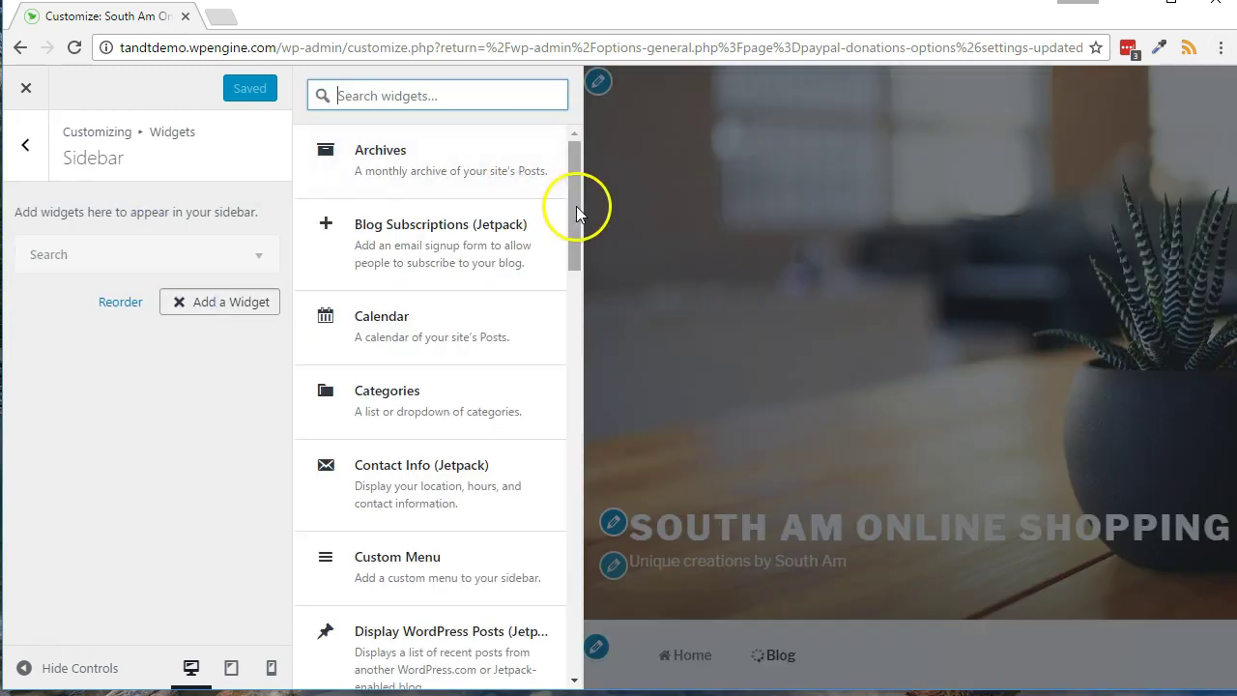
{"action": "left_click_drag", "start_coordinate": [577, 202], "coordinate": [594, 464]}
{"action": "left_click", "coordinate": [411, 408]}
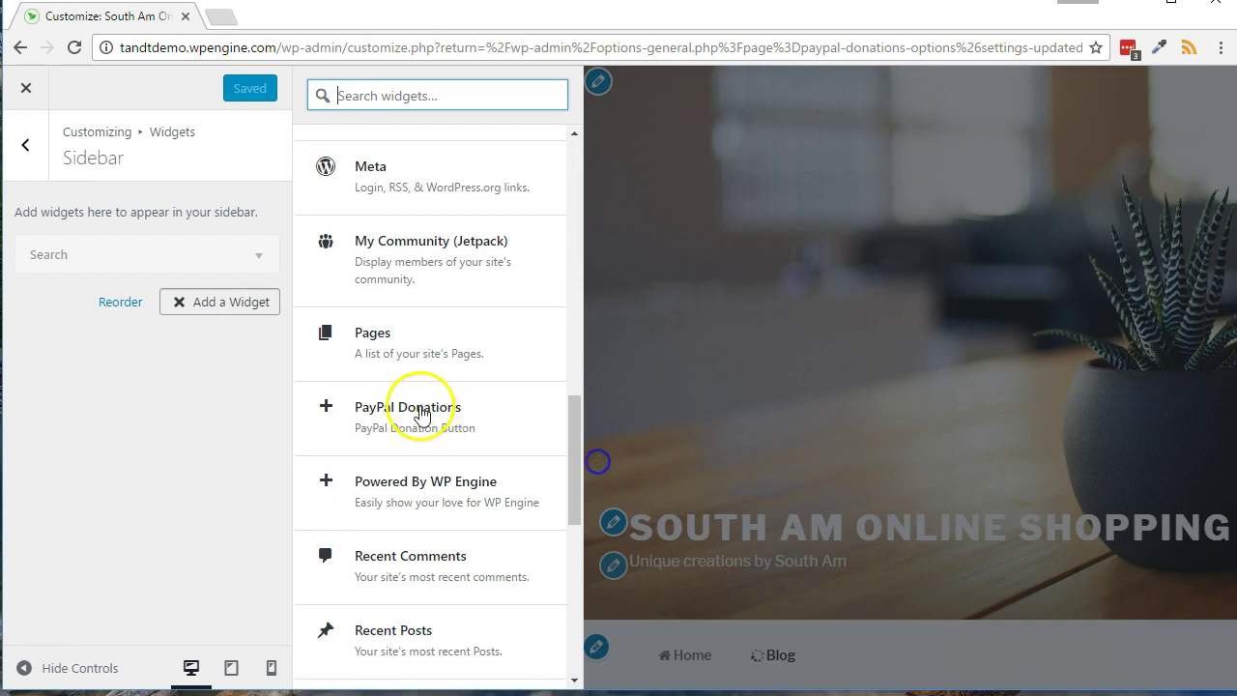
{"action": "left_click", "coordinate": [492, 434]}
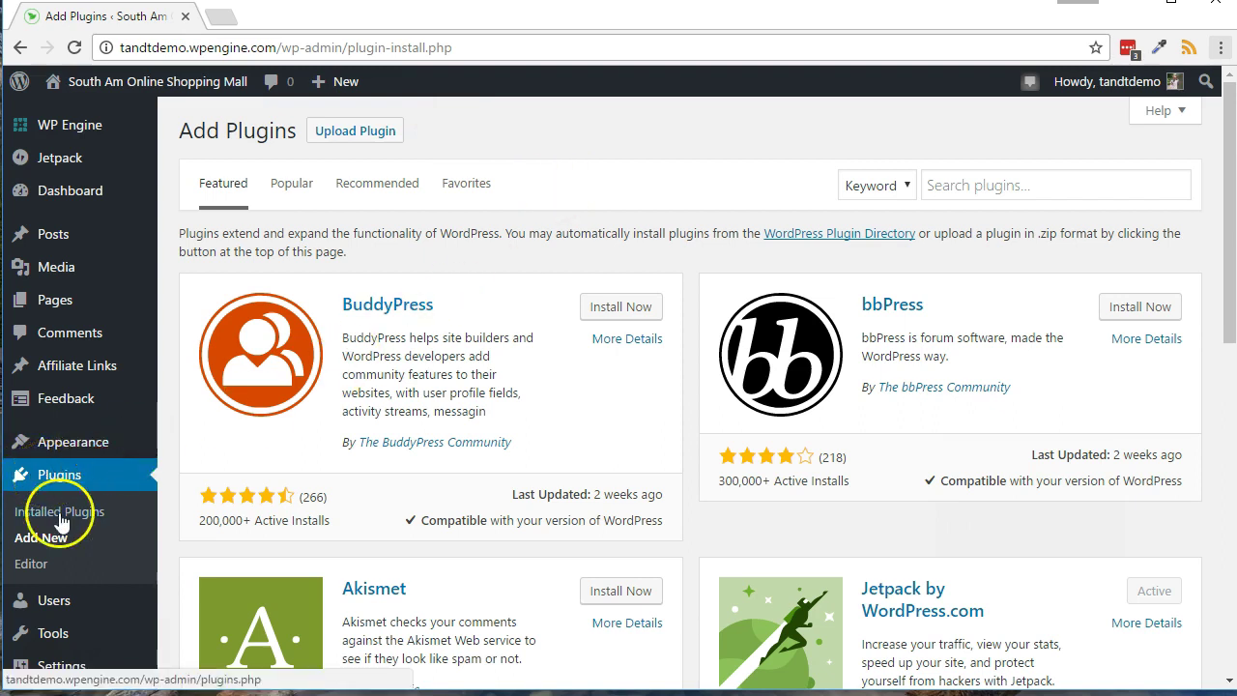
Step: Search for the WP Easy Paypal Payment Accept plugin and install it
{"action": "left_click", "coordinate": [958, 186]}
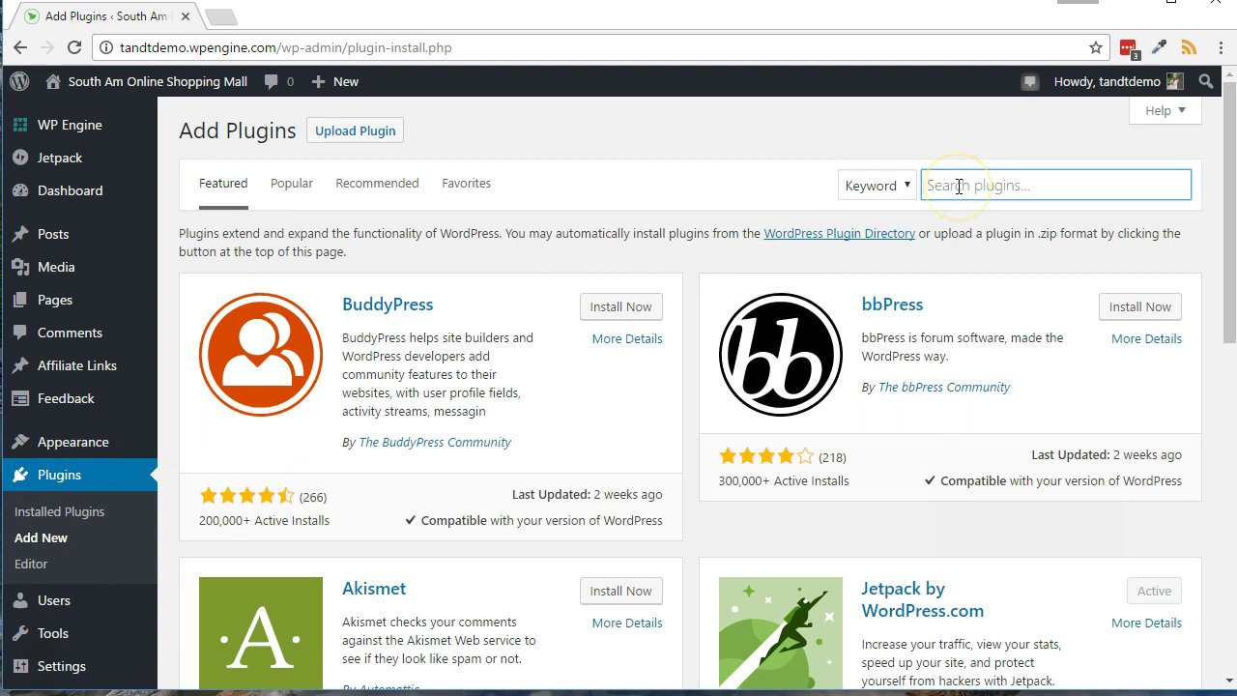
{"action": "type", "text": "WP Easy Paypal Payment Accept"}
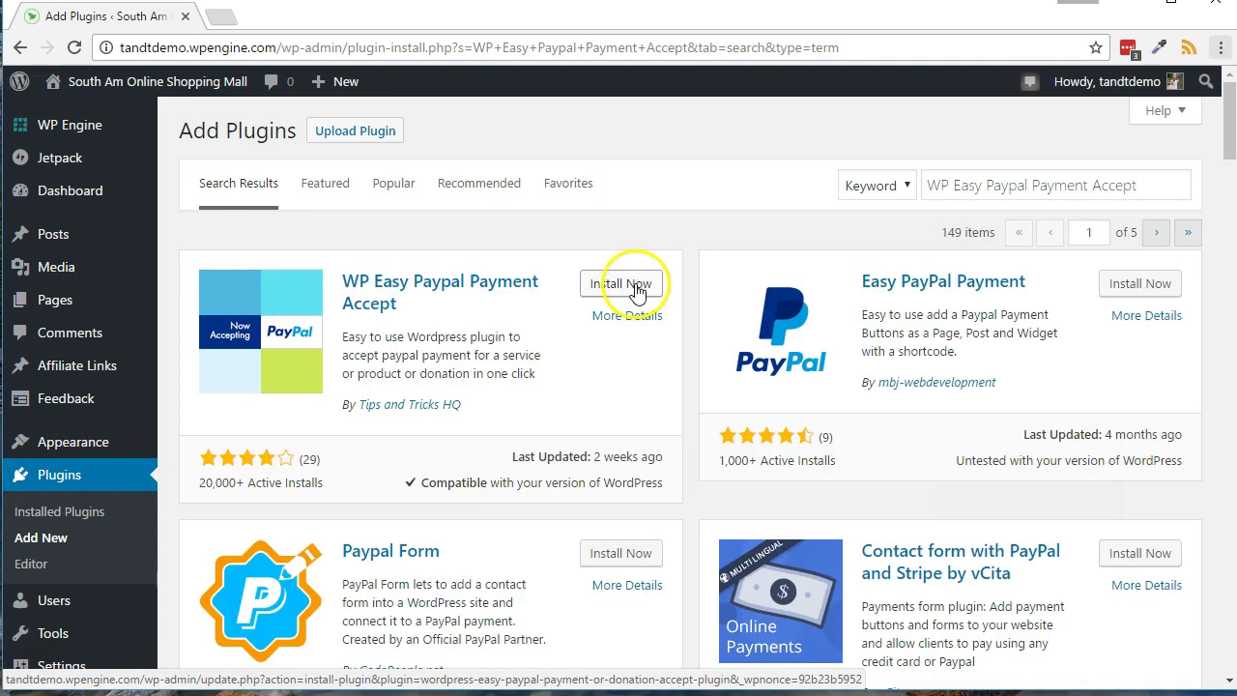
{"action": "left_click", "coordinate": [634, 284]}
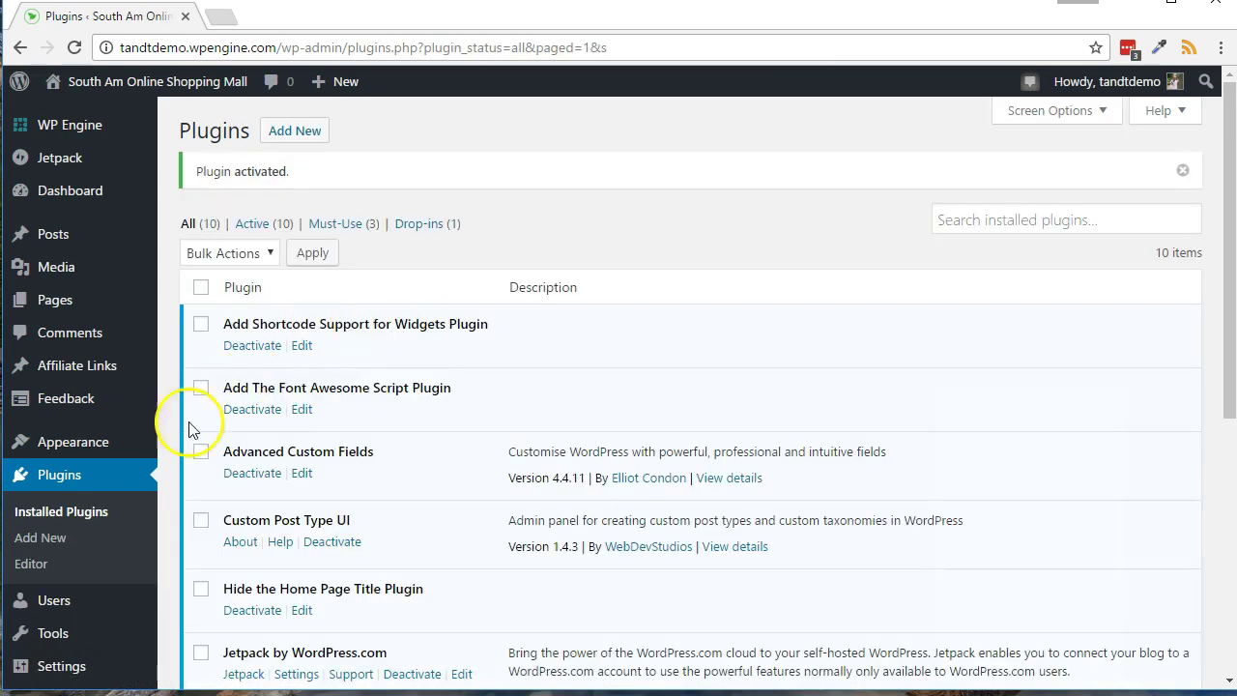
Step: Open the WP PayPal Payment settings page
{"action": "scroll", "coordinate": [83, 416], "scroll_direction": "down", "scroll_amount": 3}
{"action": "mouse_move", "coordinate": [83, 547]}
{"action": "left_click", "coordinate": [220, 609]}
Step: Review the PayPal email and the prices of Payment Options 1, 2 and 3
{"action": "scroll", "coordinate": [408, 613], "scroll_direction": "down", "scroll_amount": 3}
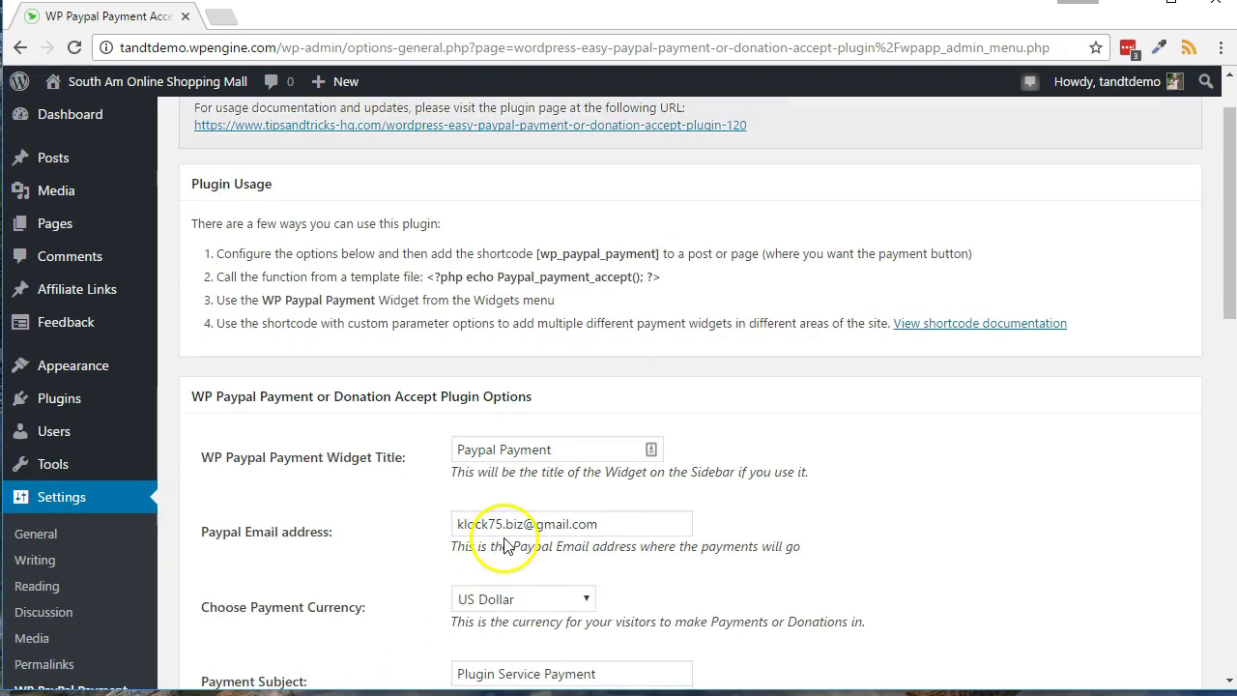
{"action": "left_click_drag", "start_coordinate": [613, 500], "coordinate": [392, 504]}
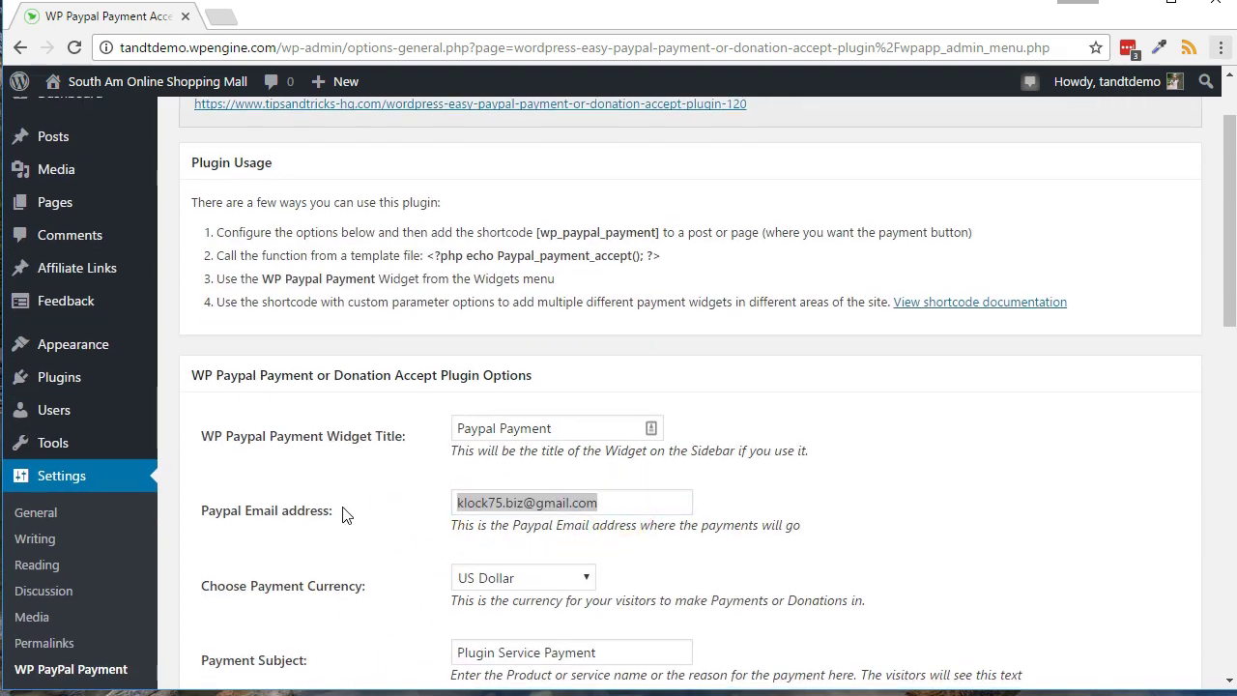
{"action": "scroll", "coordinate": [346, 515], "scroll_direction": "down", "scroll_amount": 3}
{"action": "scroll", "coordinate": [346, 515], "scroll_direction": "down", "scroll_amount": 3}
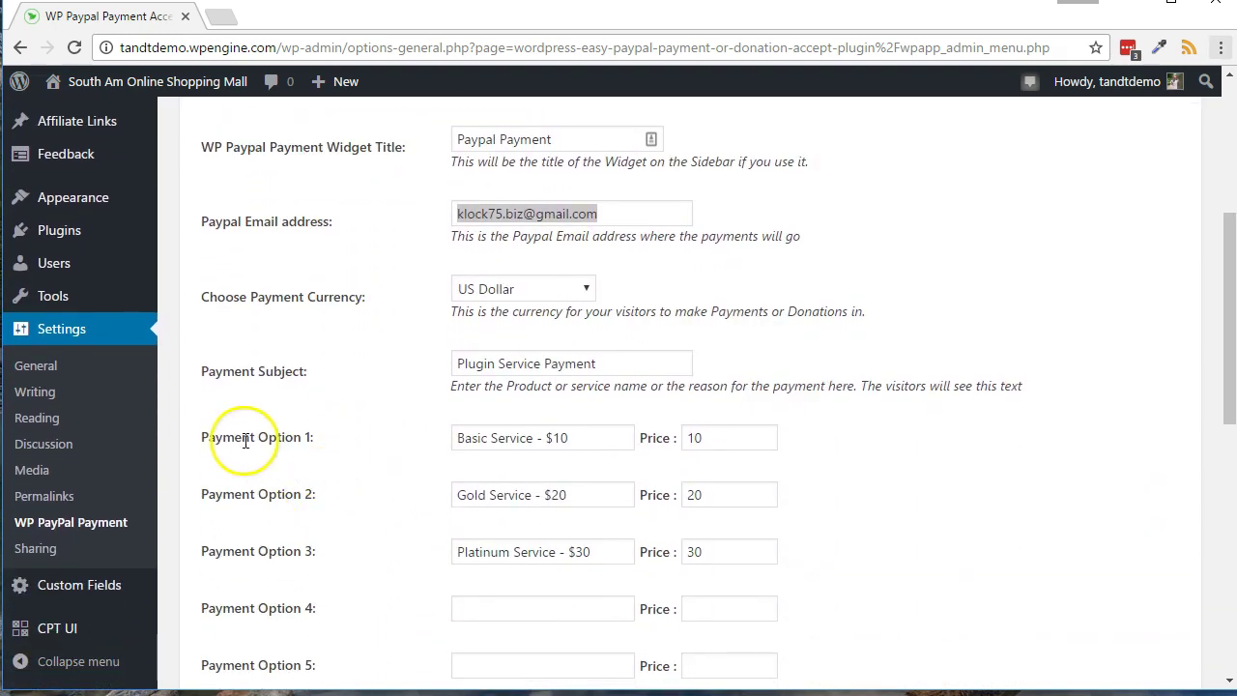
{"action": "left_click", "coordinate": [722, 440]}
{"action": "left_click", "coordinate": [724, 493]}
{"action": "left_click", "coordinate": [729, 550]}
Step: Save the WP PayPal Payment settings with Update options
{"action": "scroll", "coordinate": [368, 451], "scroll_direction": "down", "scroll_amount": 1}
{"action": "scroll", "coordinate": [367, 451], "scroll_direction": "down", "scroll_amount": 7}
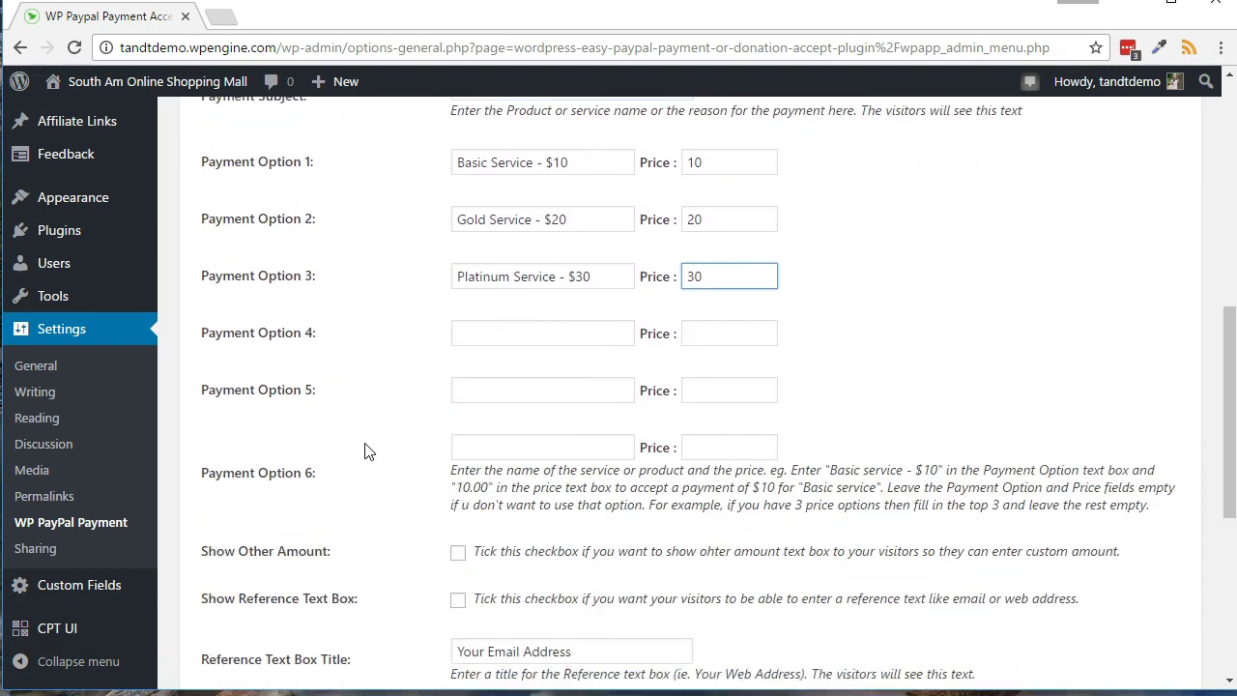
{"action": "scroll", "coordinate": [368, 450], "scroll_direction": "down", "scroll_amount": 4}
{"action": "left_click", "coordinate": [362, 450]}
{"action": "left_click", "coordinate": [278, 607]}
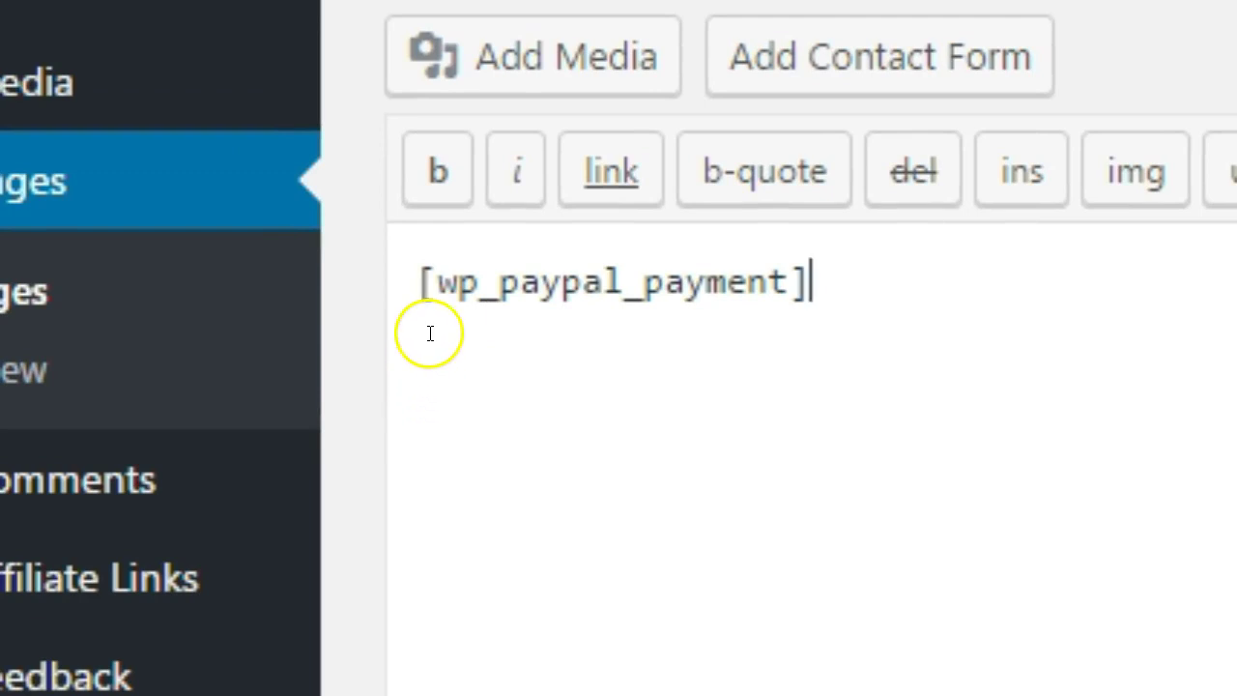
Step: Check the [wp_paypal_payment] shortcode, then open the page's permalink in a new tab
{"action": "left_click", "coordinate": [434, 269]}
{"action": "left_click_drag", "start_coordinate": [451, 267], "coordinate": [789, 282]}
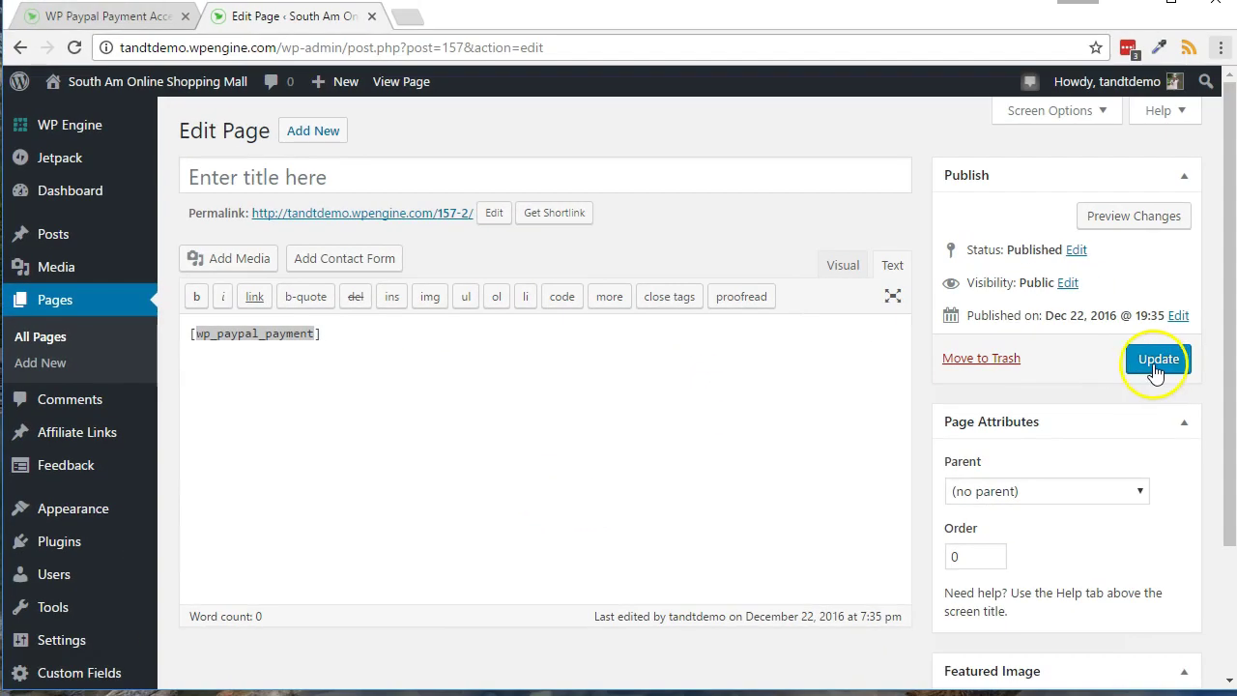
{"action": "right_click", "coordinate": [377, 212]}
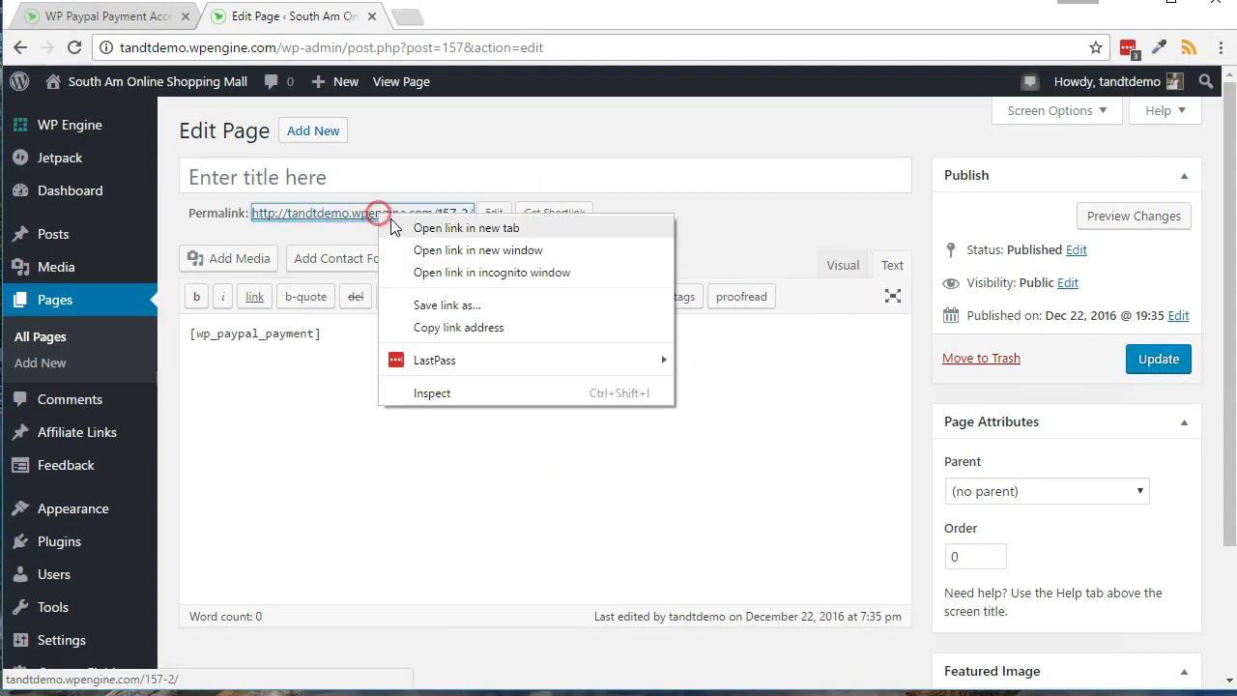
{"action": "left_click", "coordinate": [394, 228]}
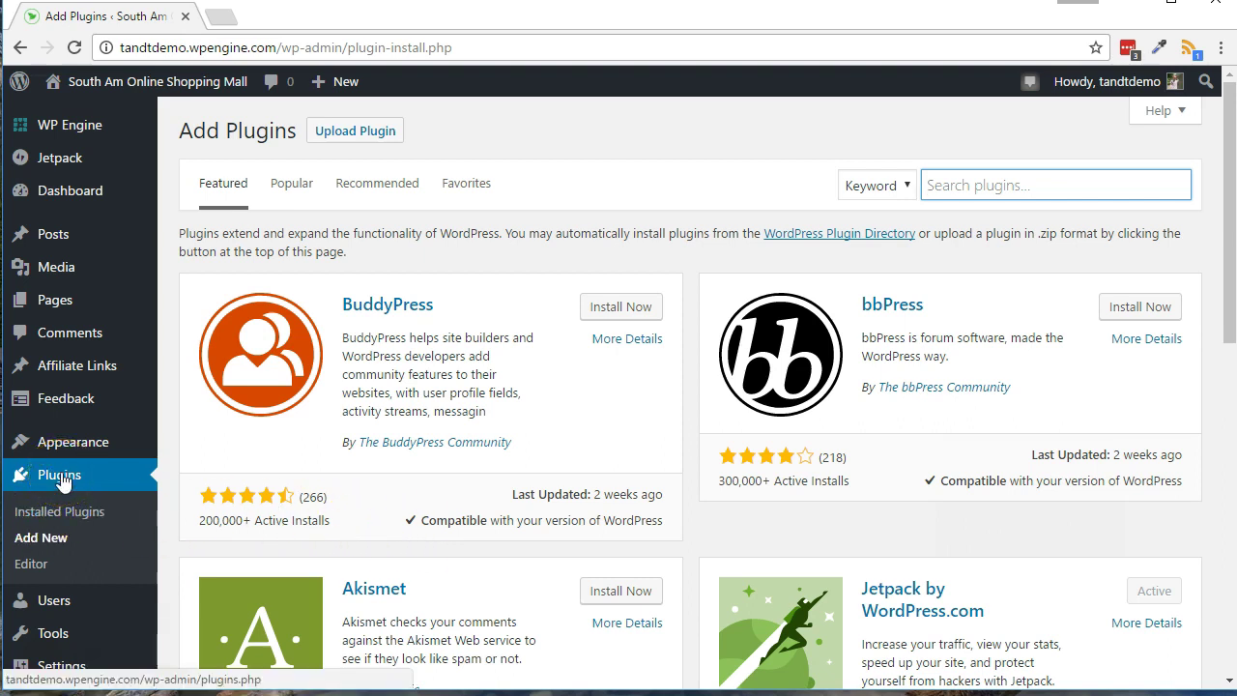
Step: Search the plugin directory for 'WordPress Simple Paypal Shopping Cart' and install it
{"action": "left_click", "coordinate": [64, 549]}
{"action": "left_click", "coordinate": [958, 183]}
{"action": "type", "text": "WordPress Simple Paypal Shopping Cart"}
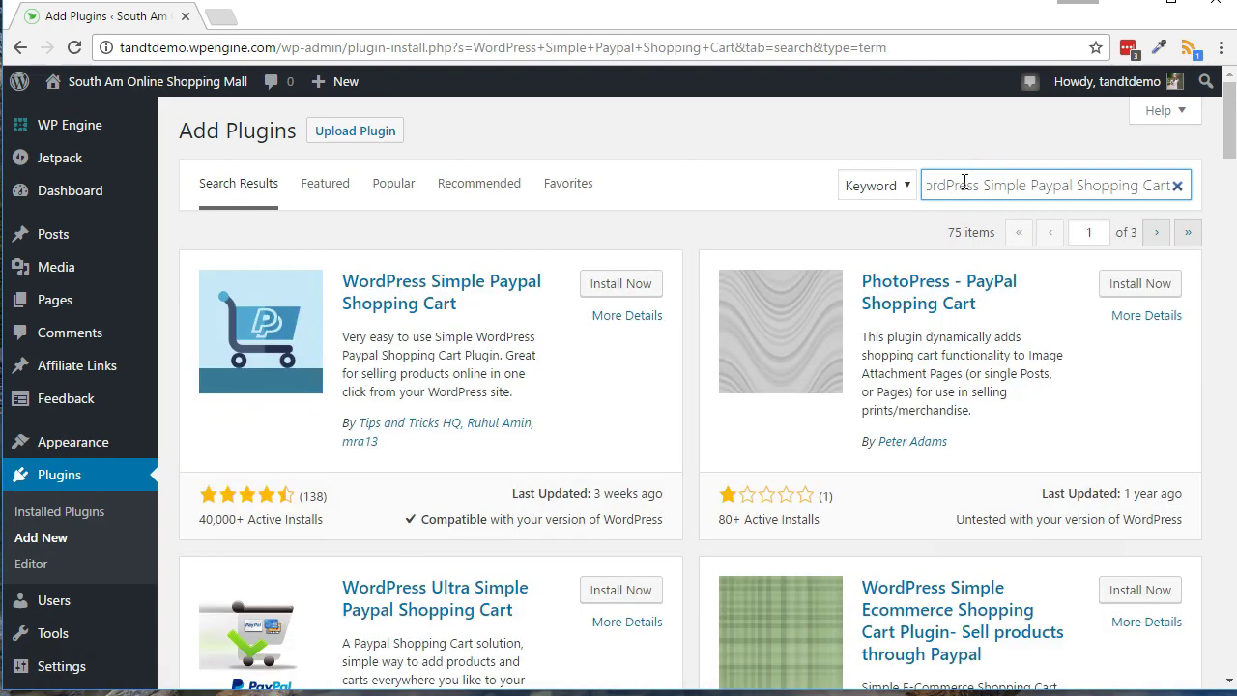
{"action": "left_click", "coordinate": [617, 286]}
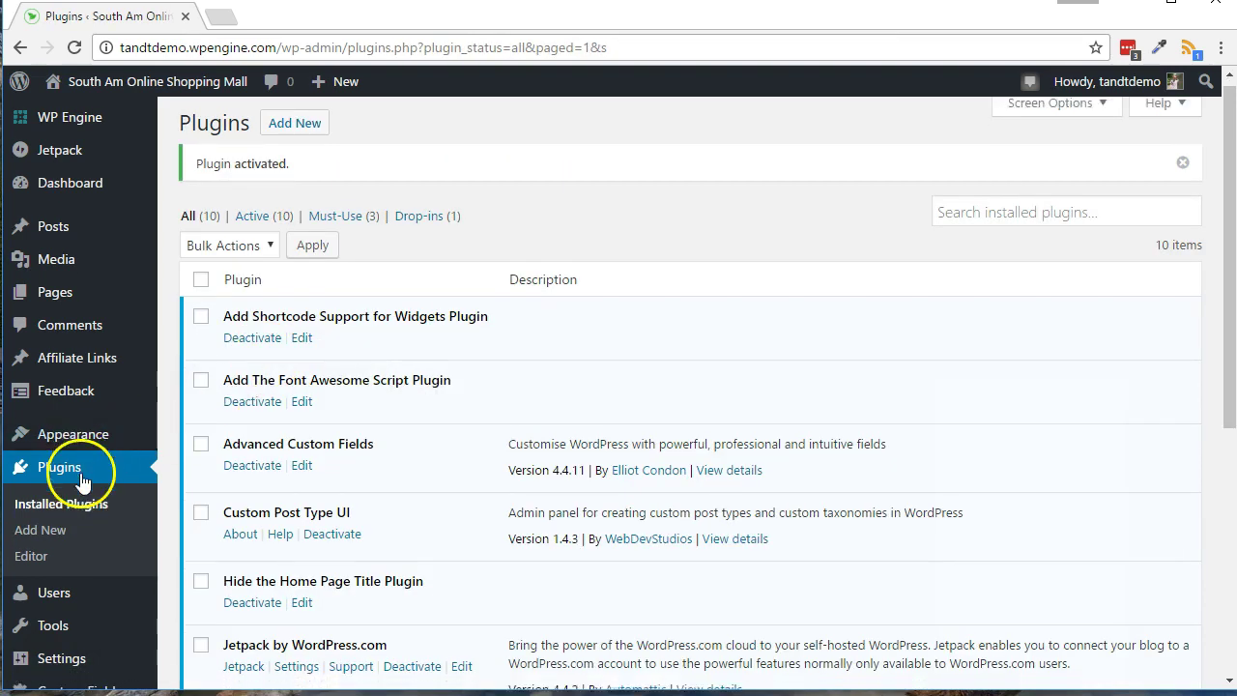
{"action": "scroll", "coordinate": [61, 483], "scroll_direction": "down", "scroll_amount": 1}
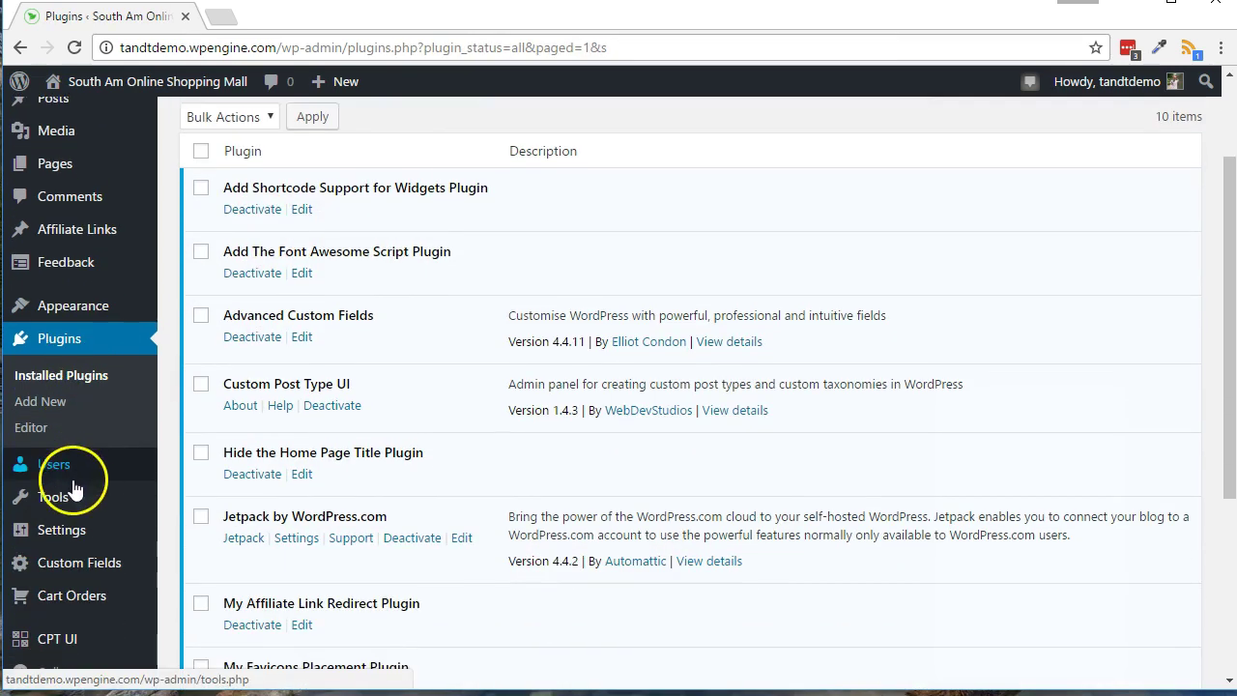
Step: Review the WP Shopping Cart settings, including the PayPal email, and save them with Update Options
{"action": "mouse_move", "coordinate": [62, 528]}
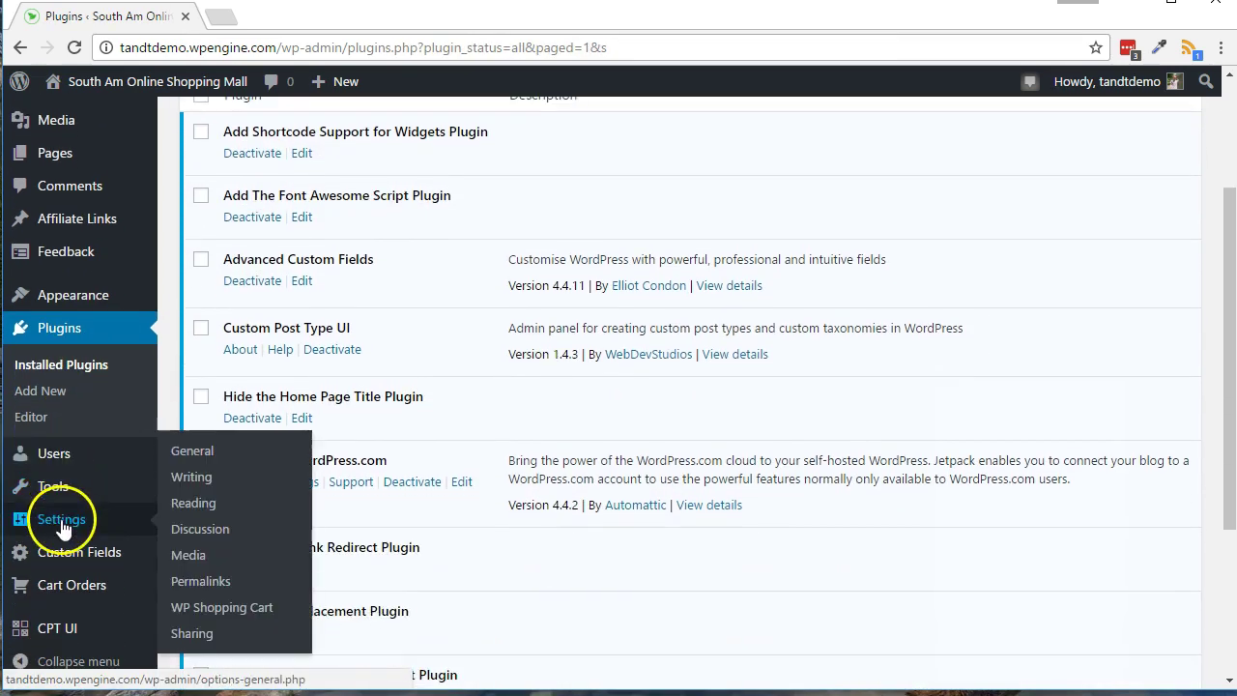
{"action": "left_click", "coordinate": [213, 606]}
{"action": "scroll", "coordinate": [567, 440], "scroll_direction": "down", "scroll_amount": 3}
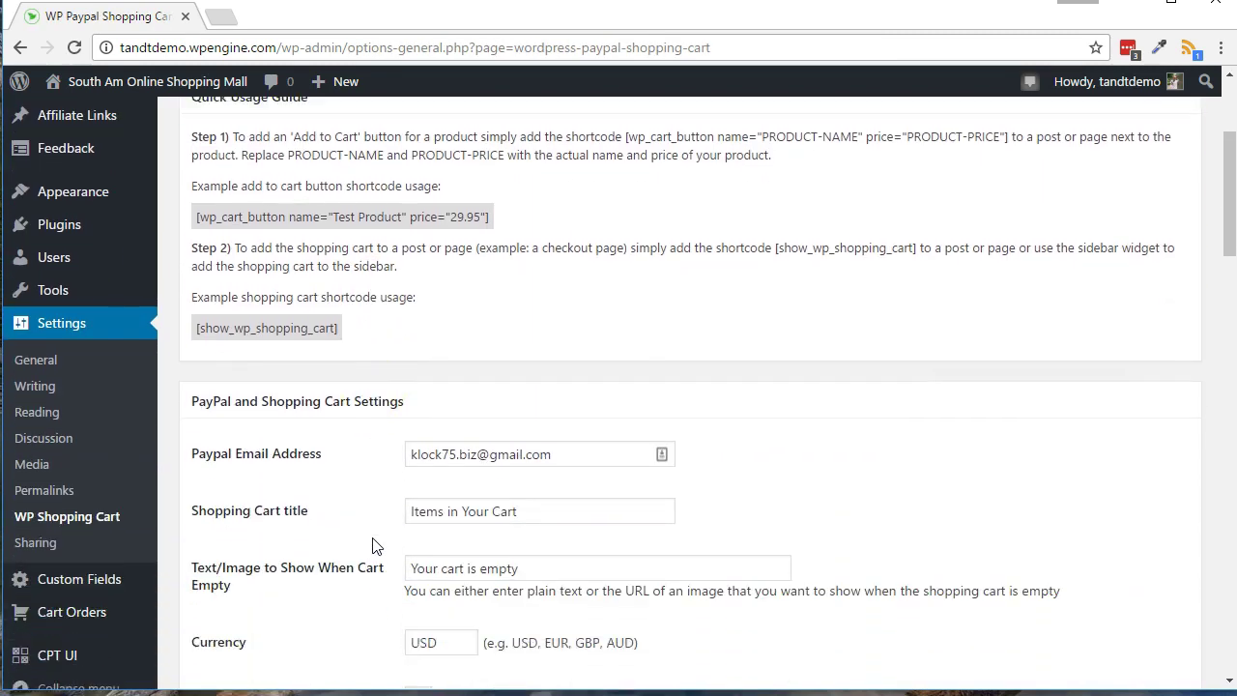
{"action": "left_click_drag", "start_coordinate": [559, 417], "coordinate": [373, 409]}
{"action": "scroll", "coordinate": [372, 452], "scroll_direction": "down", "scroll_amount": 3}
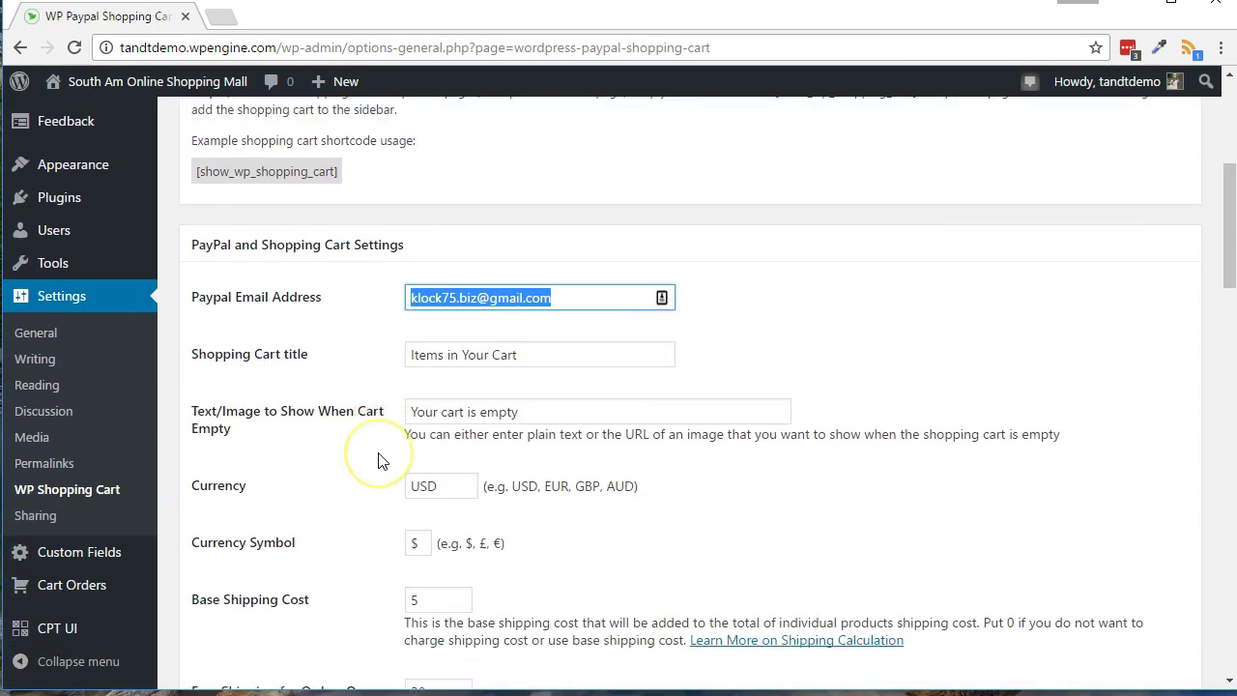
{"action": "scroll", "coordinate": [379, 460], "scroll_direction": "down", "scroll_amount": 1}
{"action": "scroll", "coordinate": [379, 461], "scroll_direction": "down", "scroll_amount": 15}
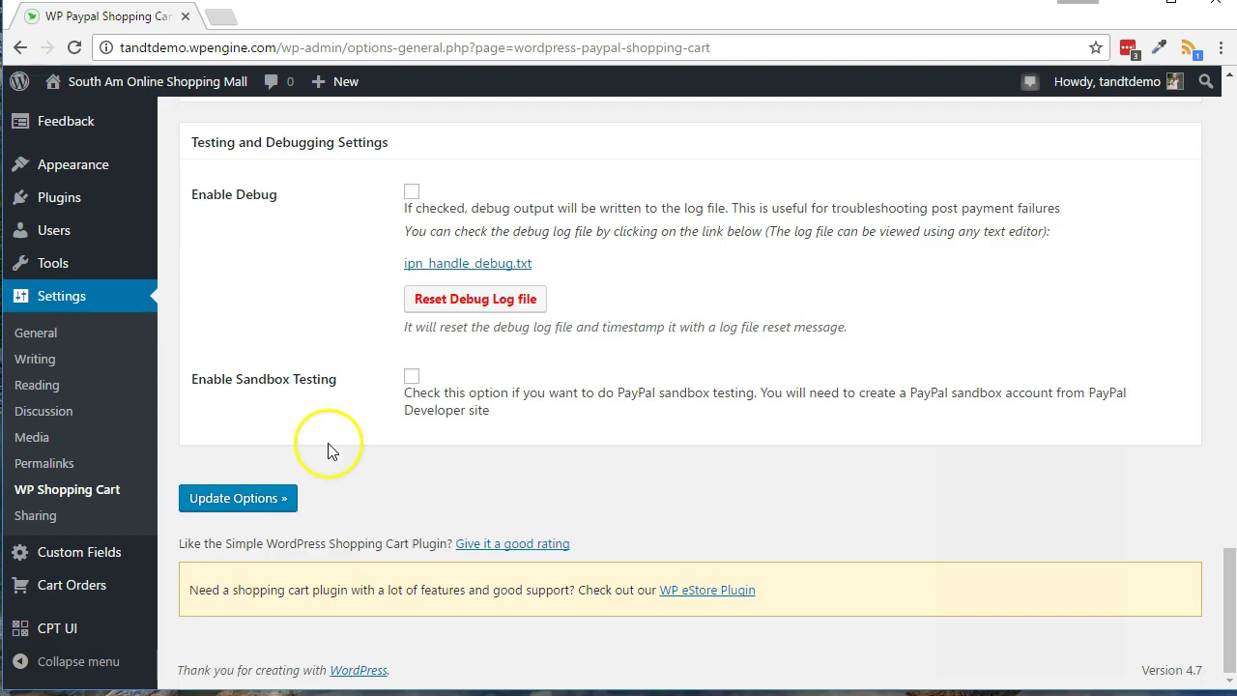
{"action": "left_click", "coordinate": [238, 496]}
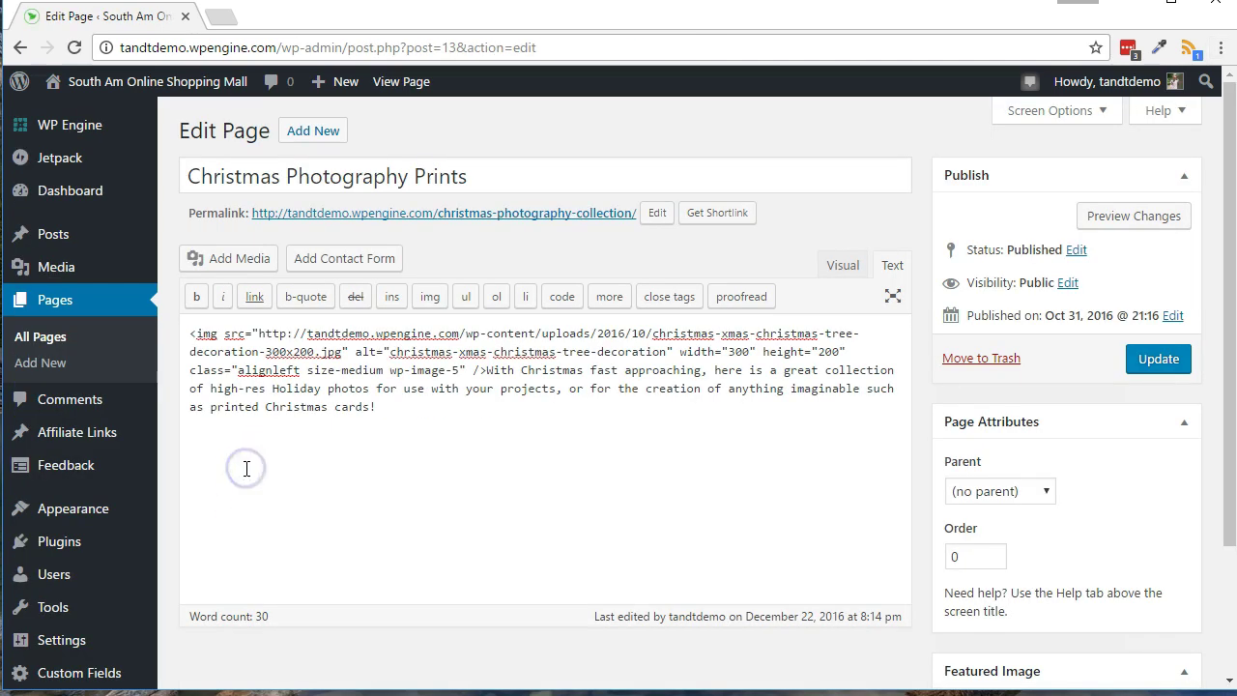
Step: Paste [wp_cart_button name="Test Product" price="29.95"] and [show_wp_shopping_cart] below the page text
{"action": "type", "text": "[wp_cart_button name=\"Test Product\" price=\"29.95\"]"}
{"action": "left_click", "coordinate": [198, 443]}
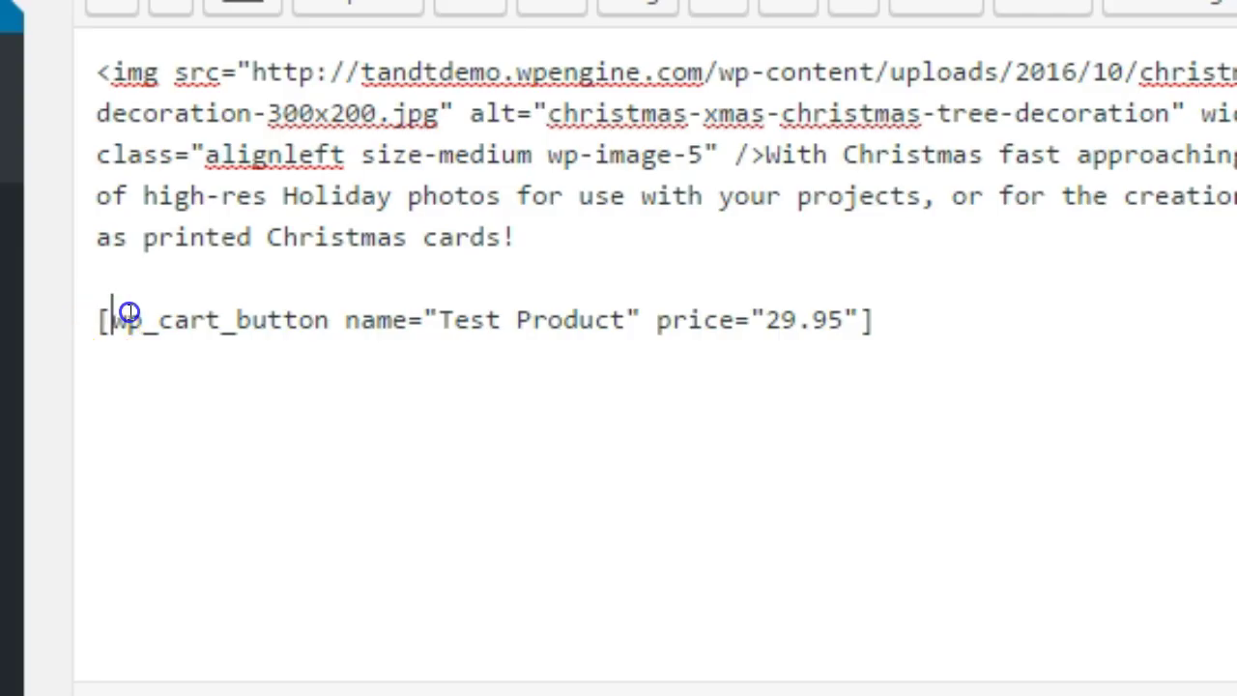
{"action": "left_click_drag", "start_coordinate": [129, 312], "coordinate": [415, 318]}
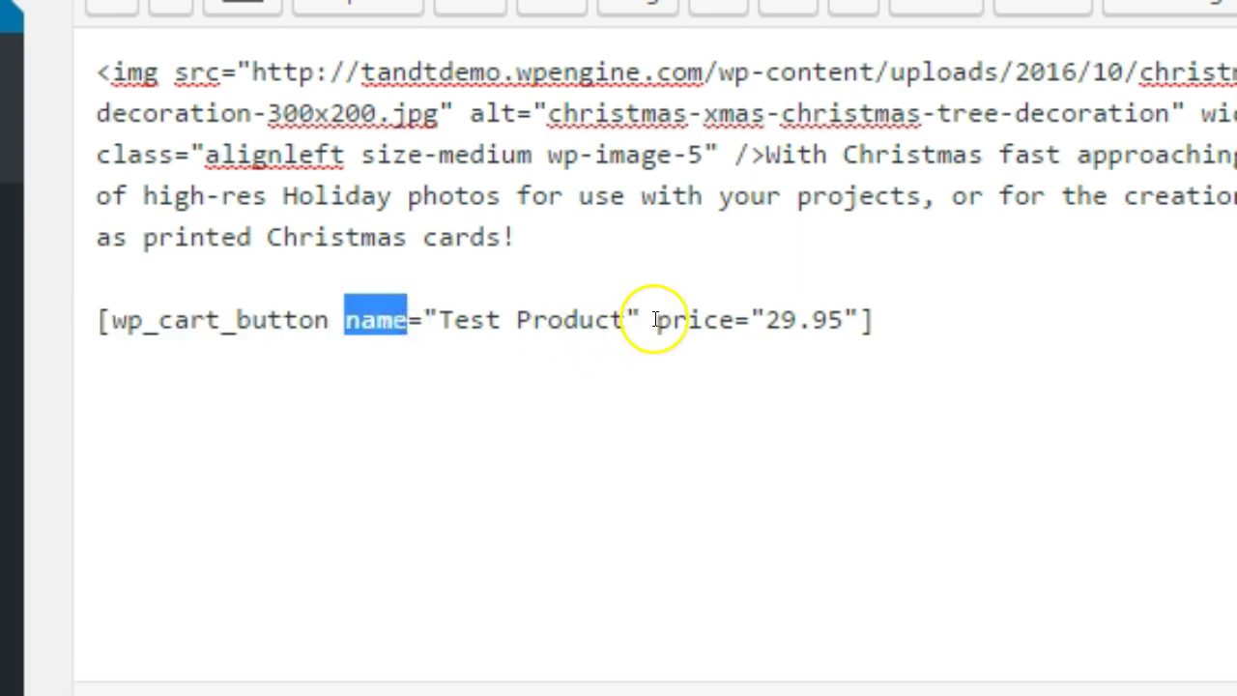
{"action": "left_click_drag", "start_coordinate": [655, 320], "coordinate": [735, 320]}
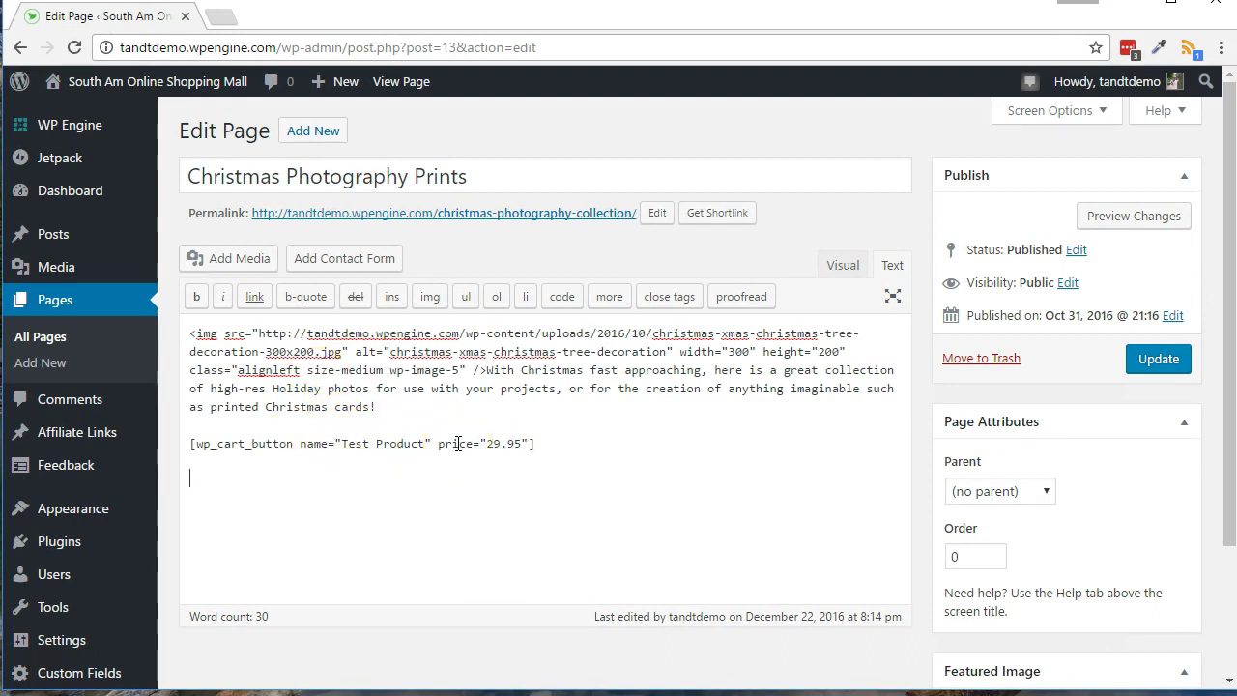
{"action": "type", "text": "[show_wp_shopping_cart]"}
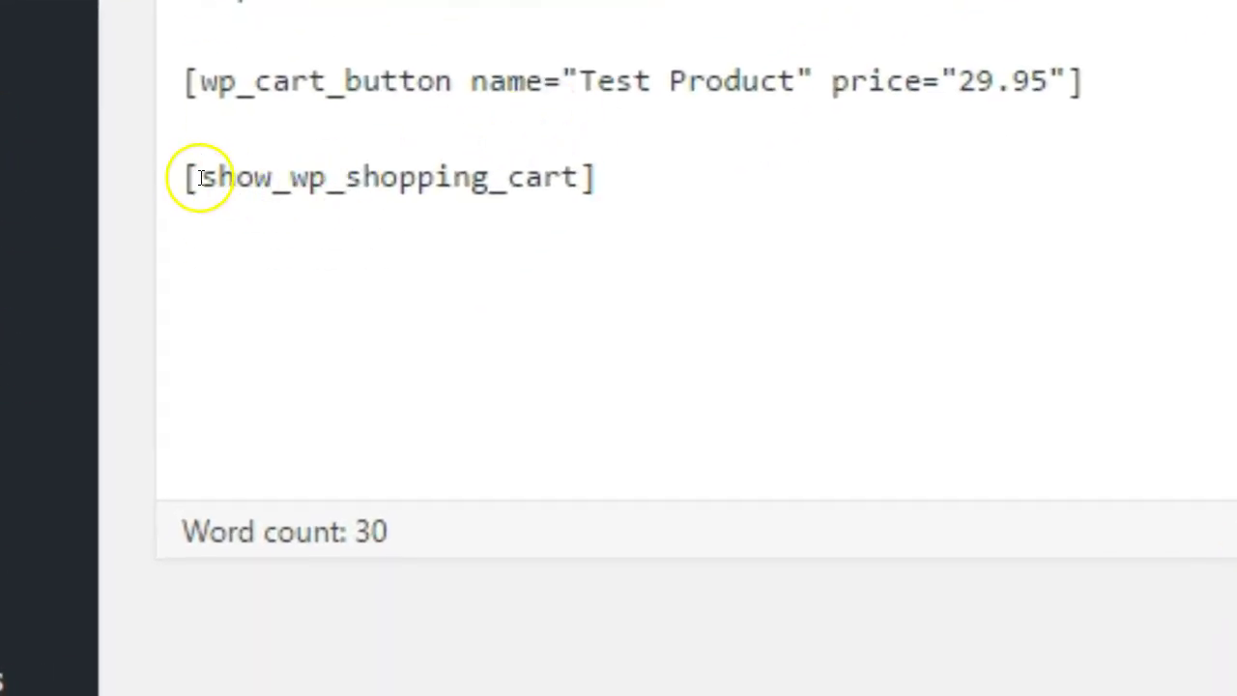